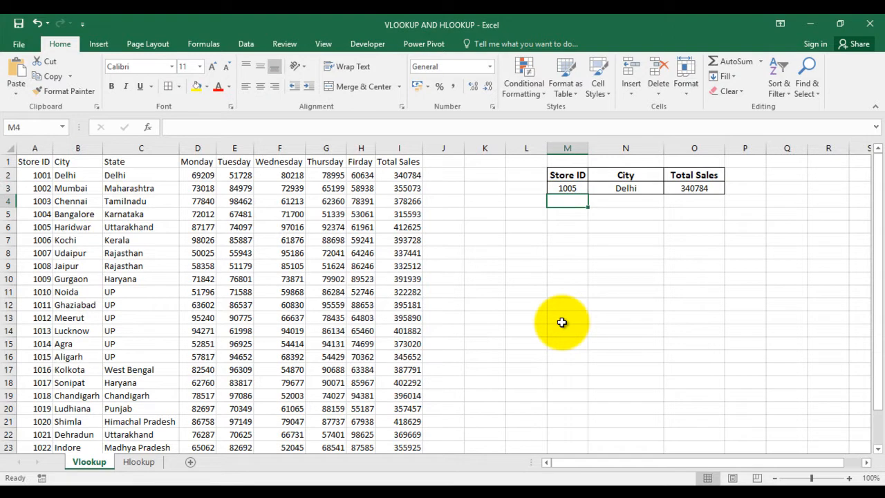
Examine the Store ID and Total Sales columns of the store table on the Vlookup sheet
key(Right)
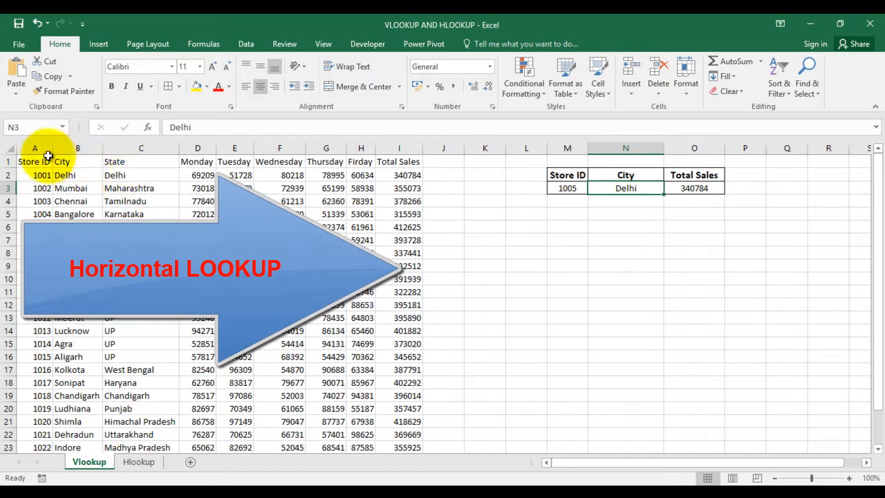
drag(42, 159, 50, 370)
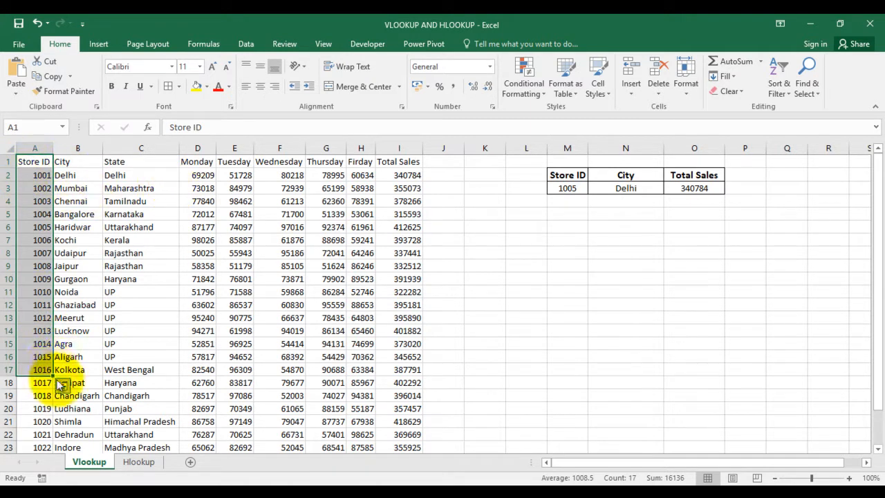
click(38, 213)
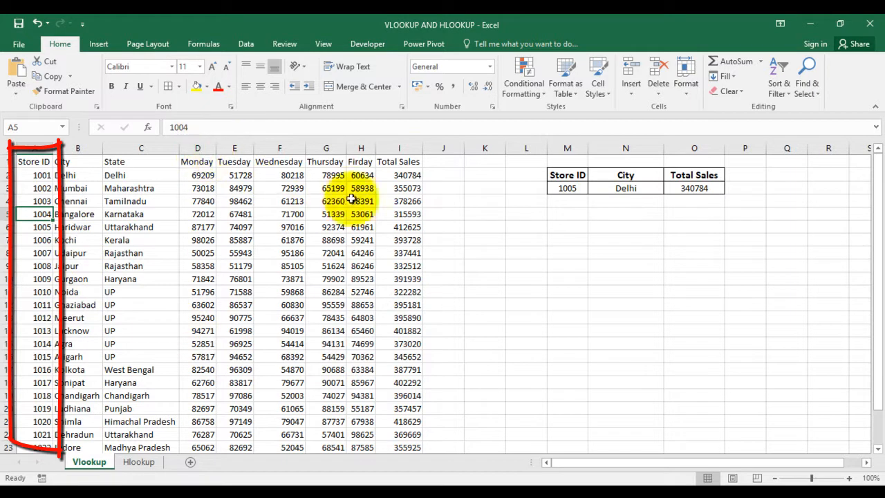
click(400, 161)
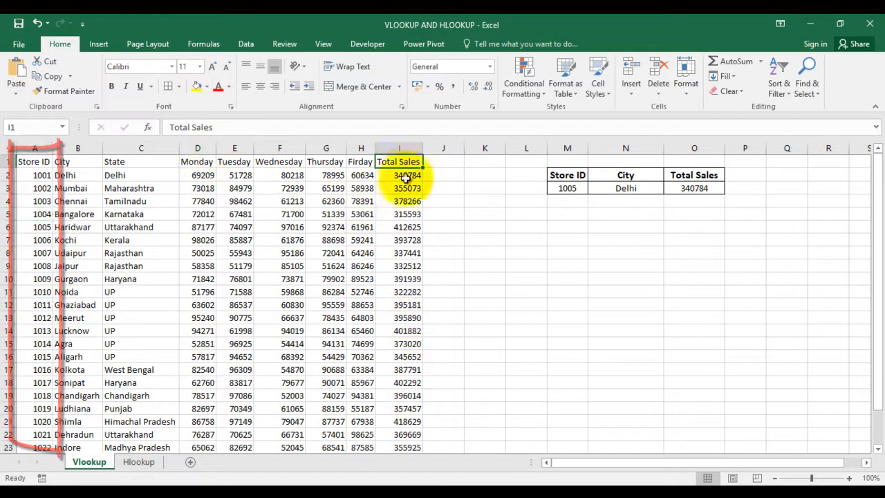
click(34, 161)
click(35, 148)
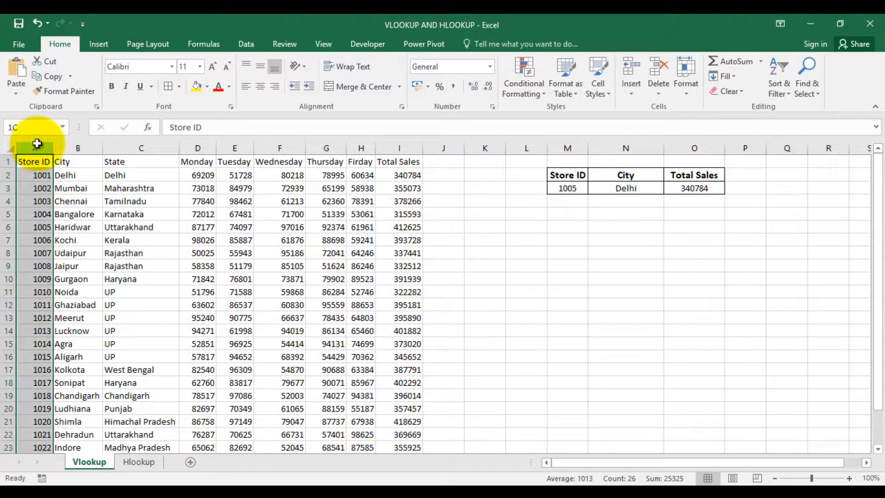
ctrl+click(399, 148)
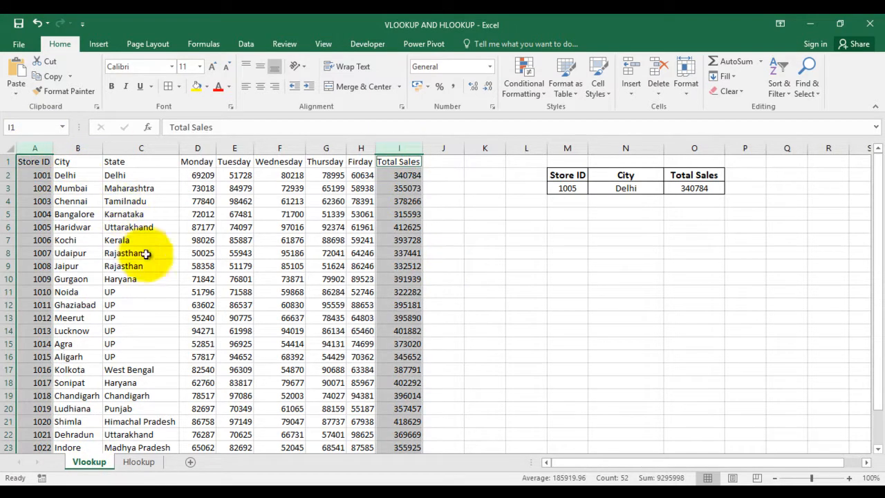
click(337, 267)
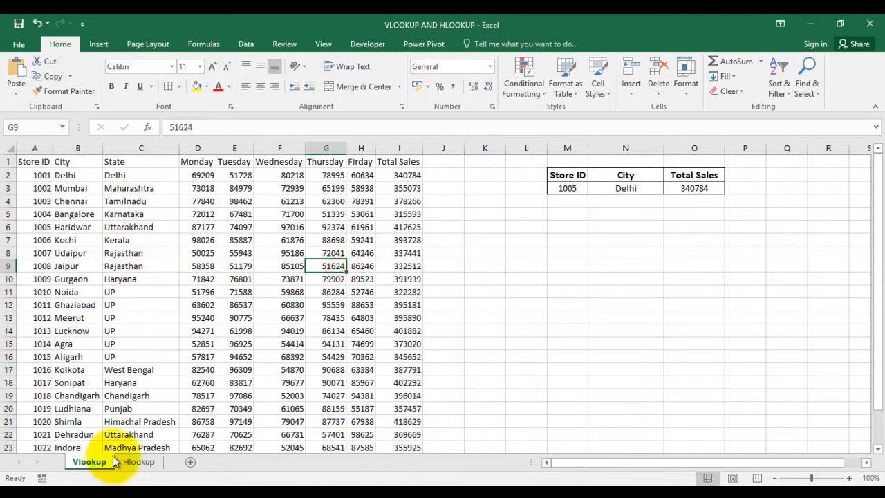
Examine the horizontal layout of the student name and marks rows on the Hlookup sheet
click(138, 462)
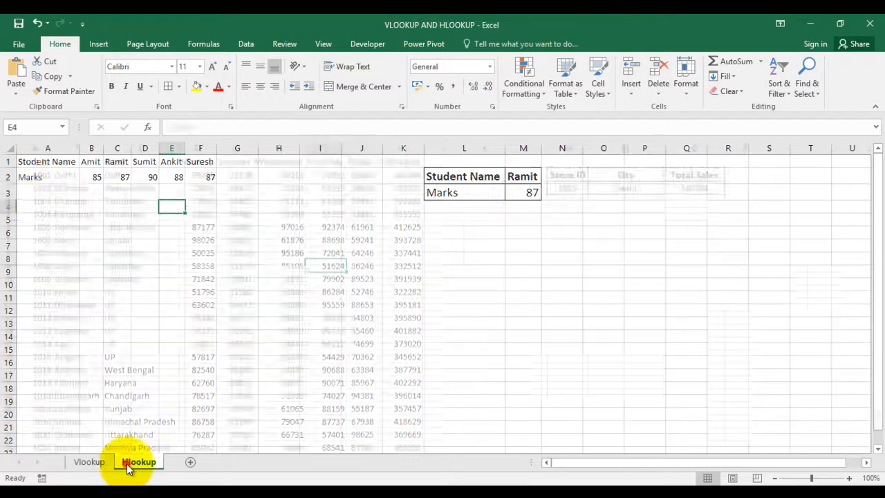
click(3, 162)
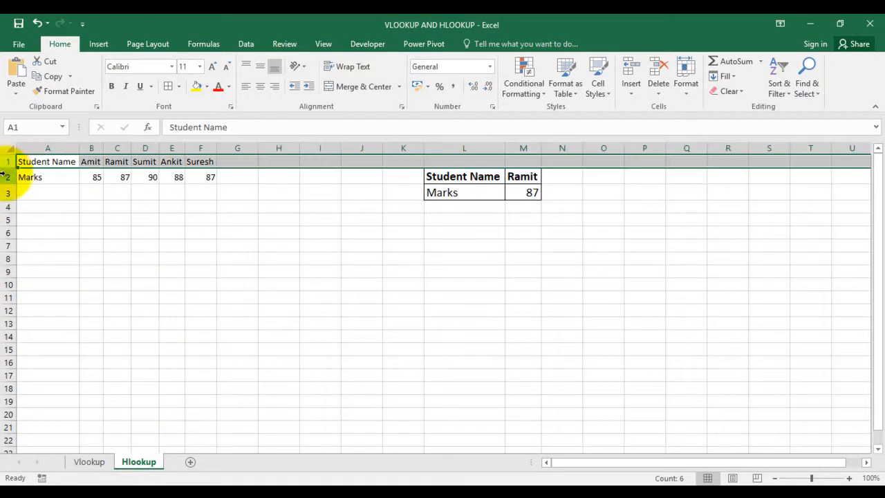
ctrl+click(4, 177)
click(31, 165)
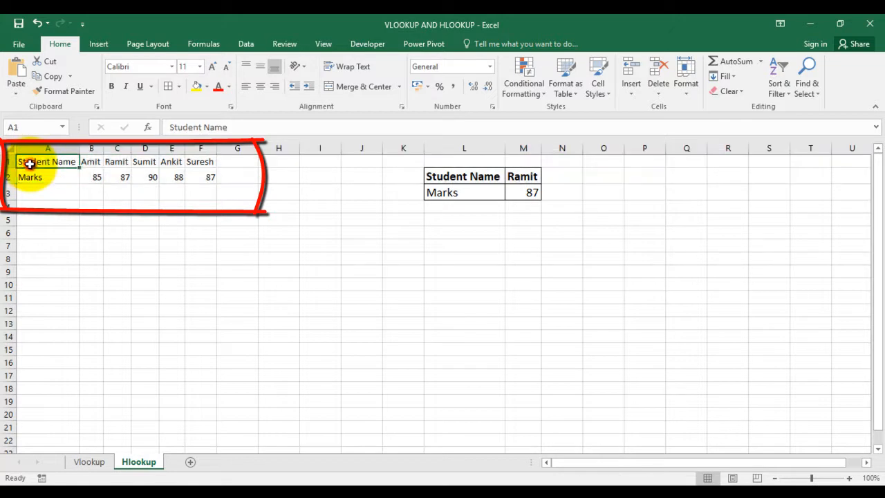
click(9, 177)
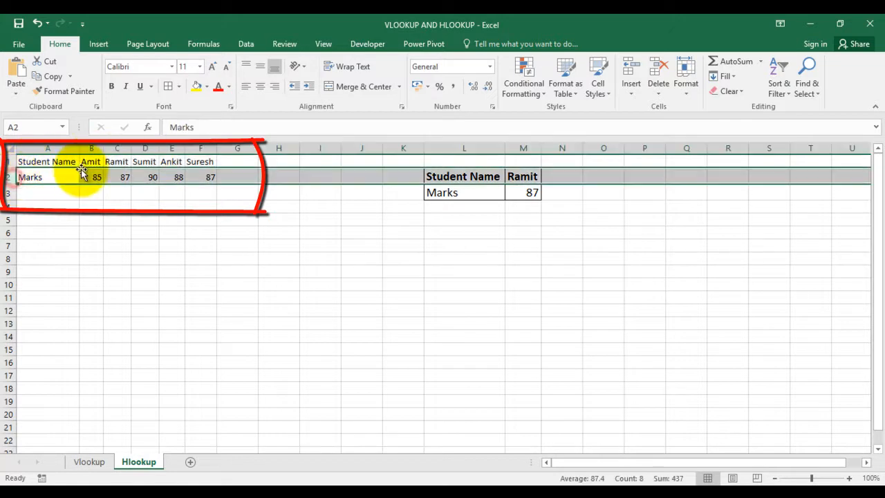
click(83, 161)
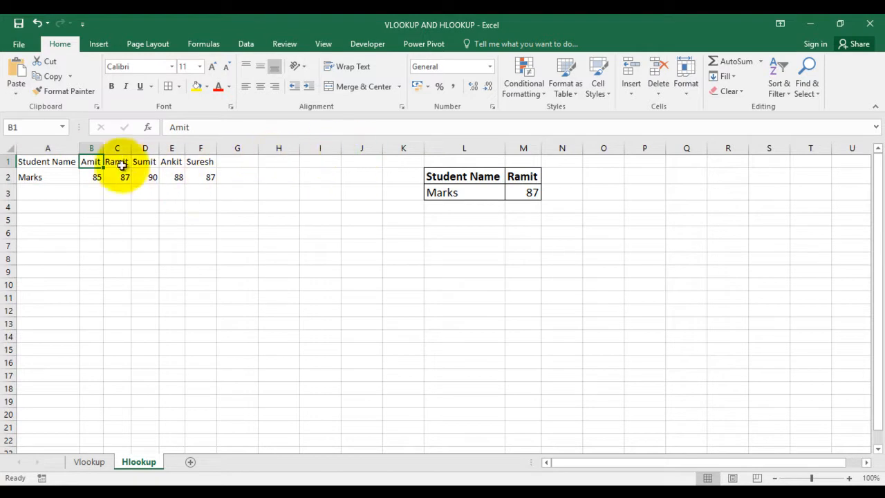
click(58, 204)
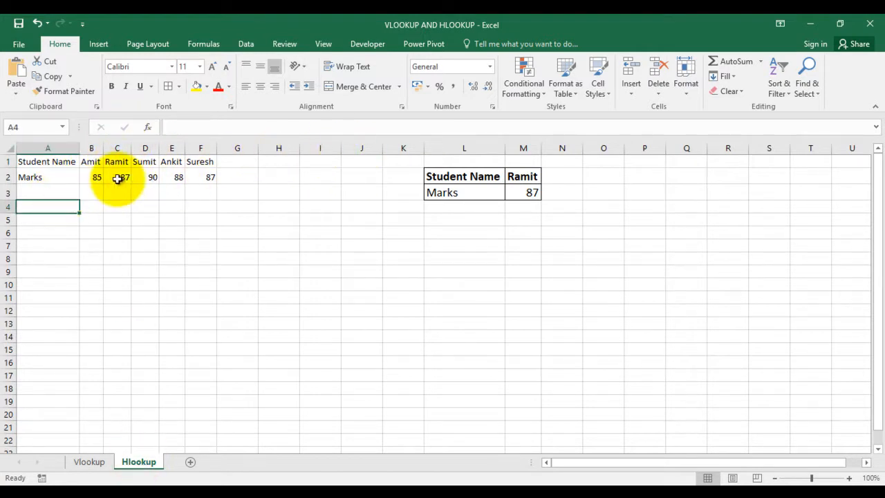
Clear the City and Total Sales results in N3:O3 on the Vlookup sheet
click(89, 462)
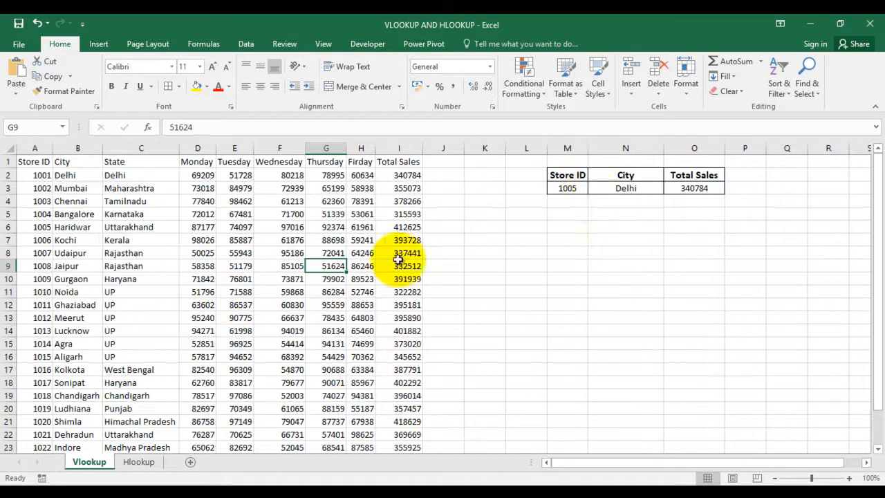
click(626, 185)
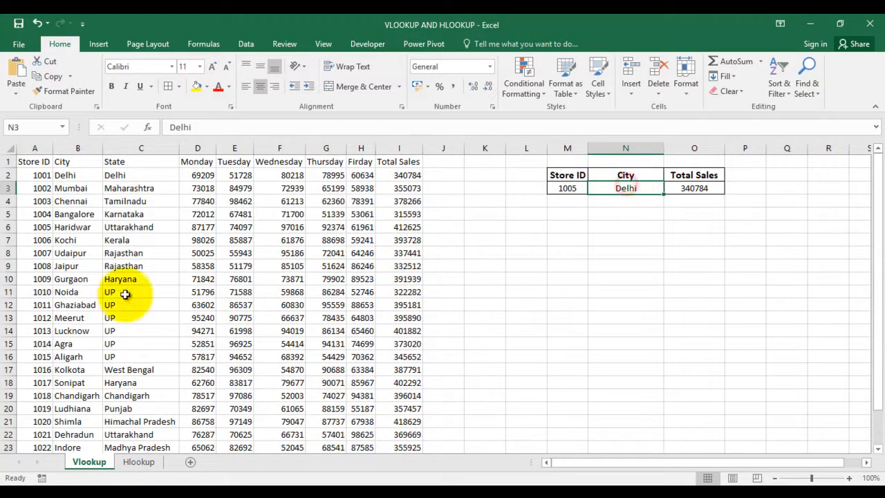
key(shift+Right)
key(Delete)
Start a VLOOKUP formula in the City result cell N3 with M3 as the lookup value
text(=vl)
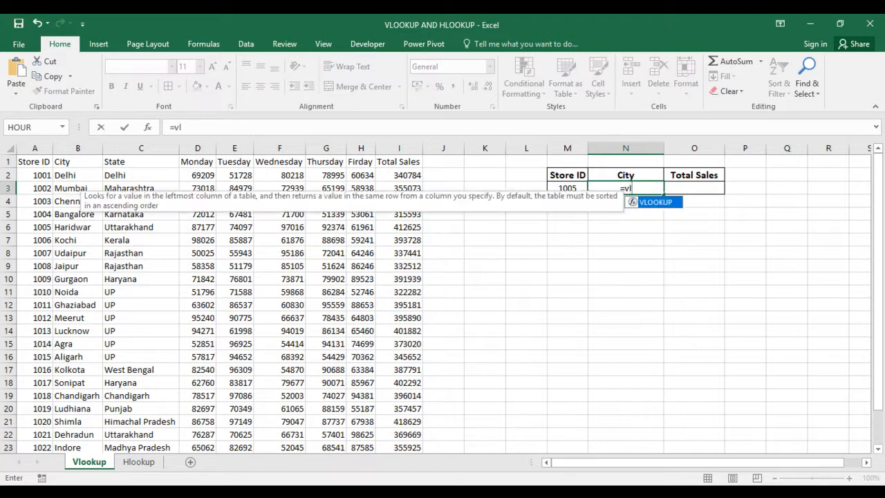
key(Tab)
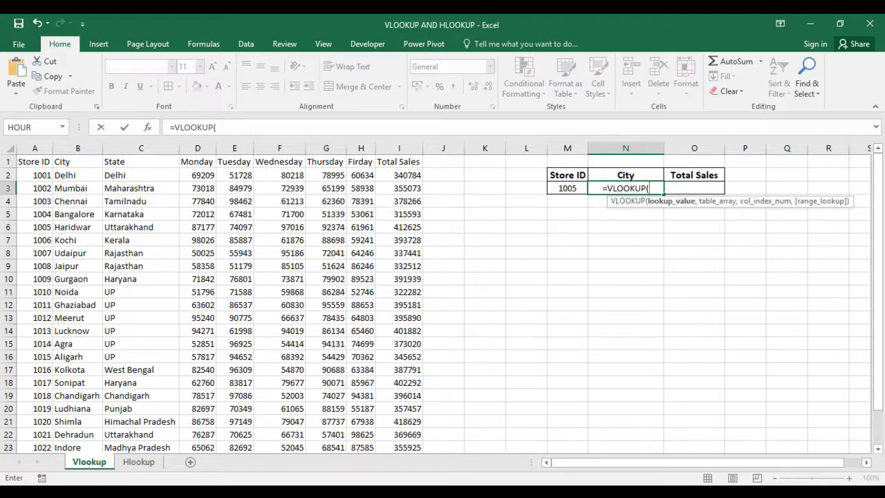
key(BackSpace)
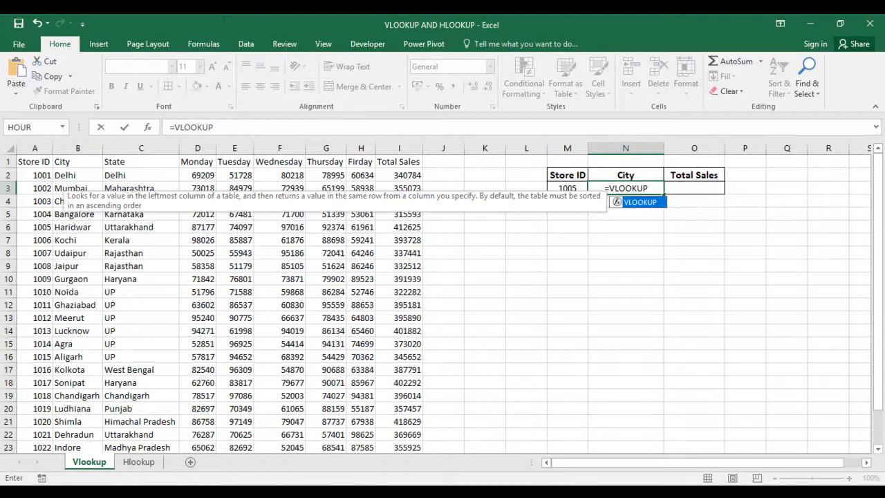
text(()
key(BackSpace)
key(BackSpace)
key(BackSpace)
key(BackSpace)
key(BackSpace)
key(BackSpace)
key(BackSpace)
key(BackSpace)
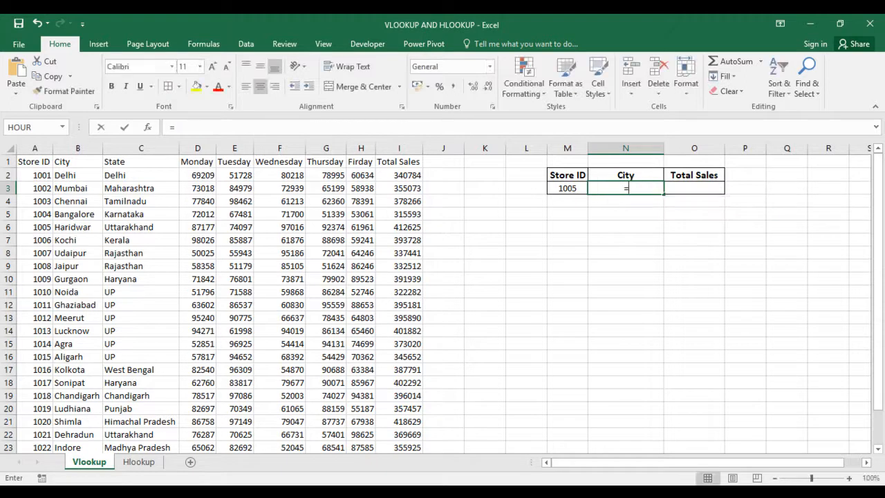
text(vl)
key(Tab)
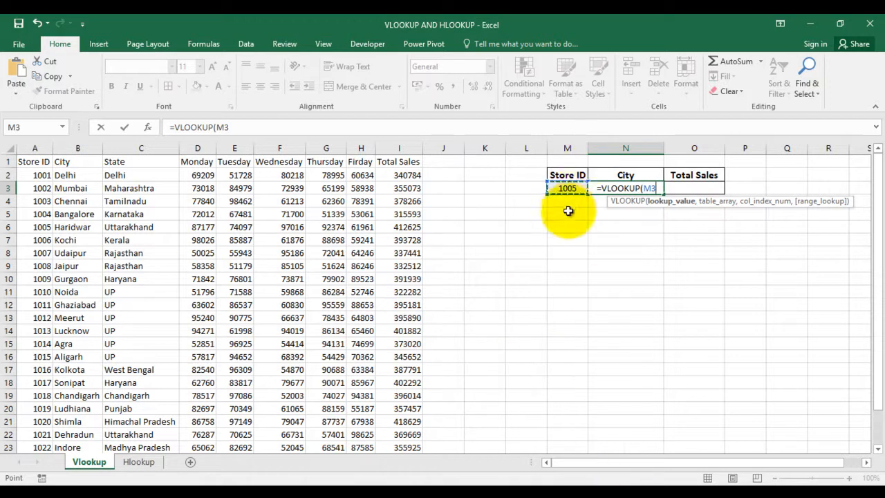
text(,)
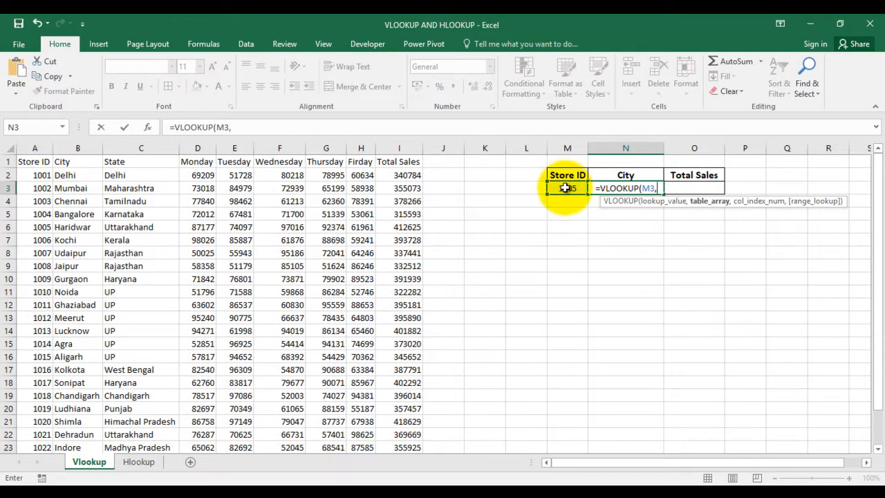
Set the VLOOKUP table array to A1:B26, covering the Store ID and City columns
click(42, 163)
key(ctrl+shift+Down)
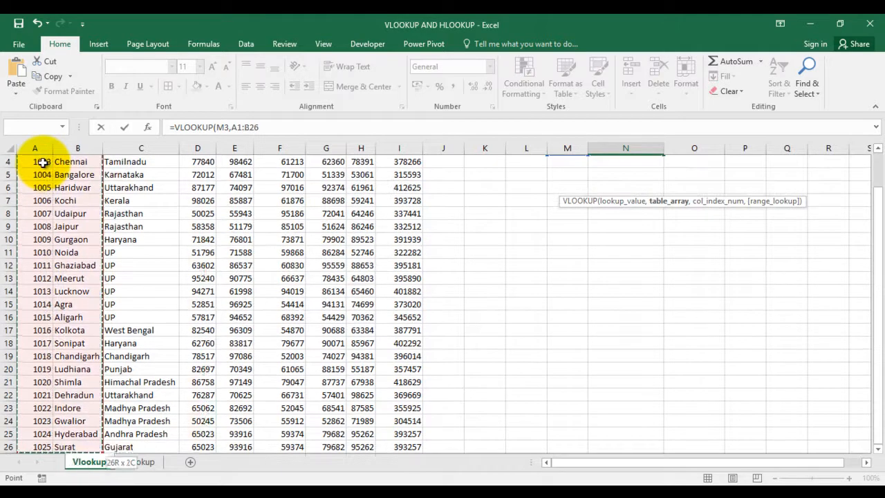
key(shift+Right)
key(shift+Right)
key(shift+Right)
key(shift+Right)
key(shift+Right)
key(shift+Right)
key(shift+Right)
key(shift+Right)
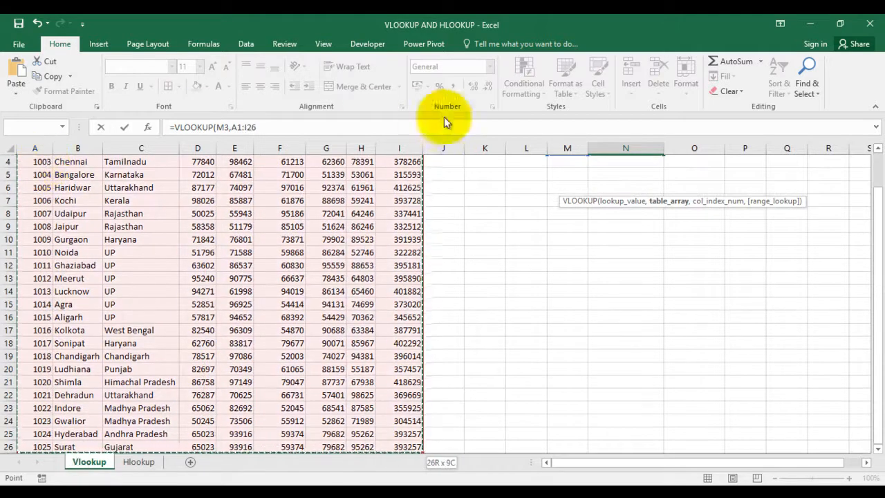
key(shift+Left)
key(shift+Left)
key(shift+Left)
key(shift+Left)
key(shift+Left)
key(shift+Left)
key(shift+Left)
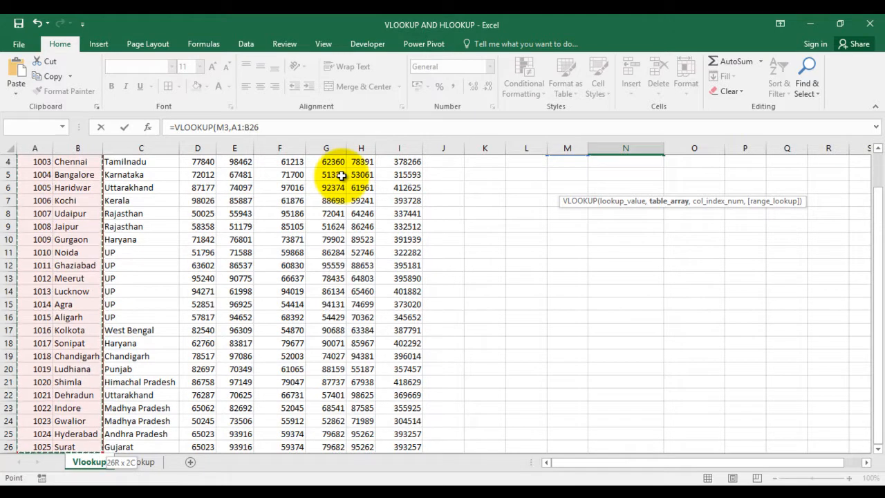
key(ctrl+Home)
key(shift+Right)
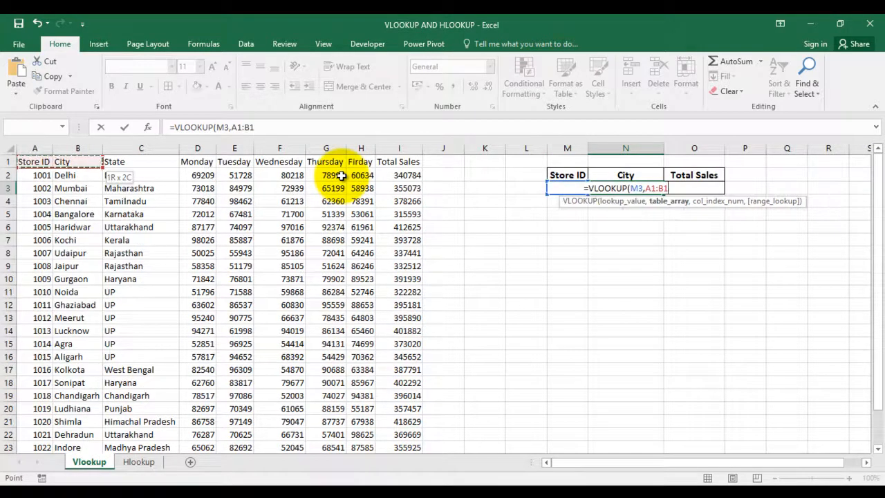
key(ctrl+shift+Down)
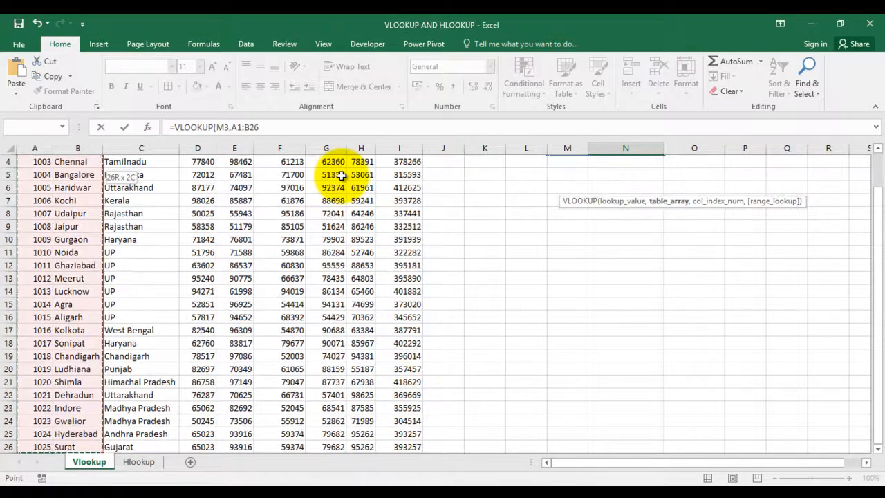
Complete the City formula with column index 2 and FALSE for an exact match, giving =VLOOKUP(M3,A1:B26,2,FALSE)
text(,)
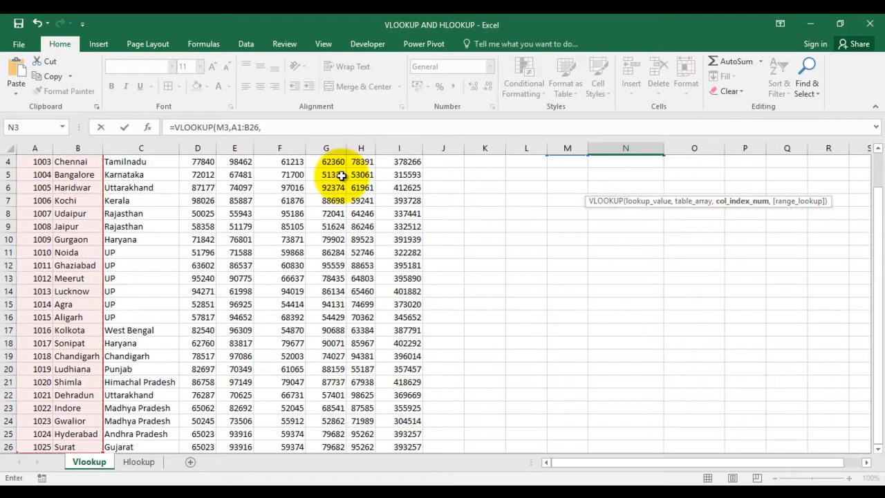
text(2,)
key(BackSpace)
key(BackSpace)
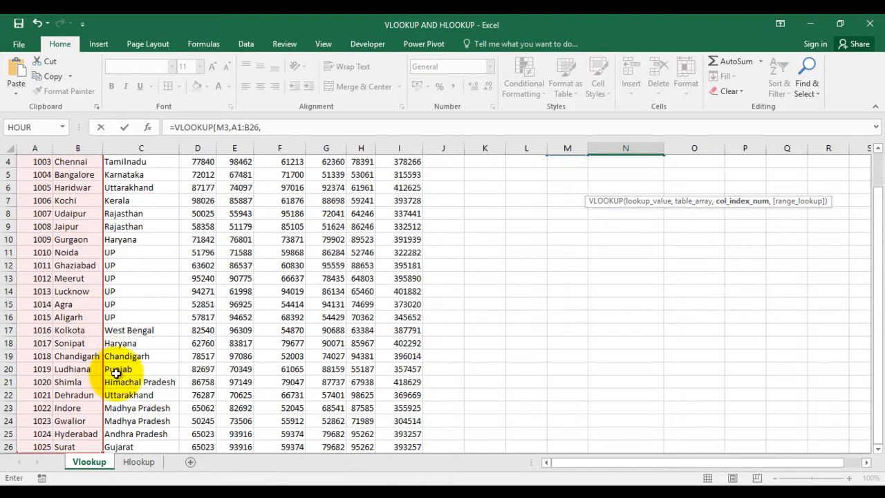
text(2)
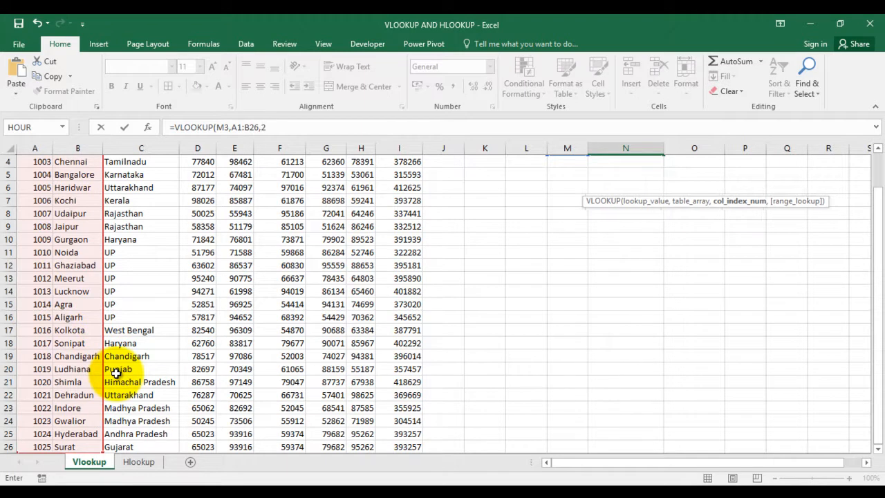
text(,)
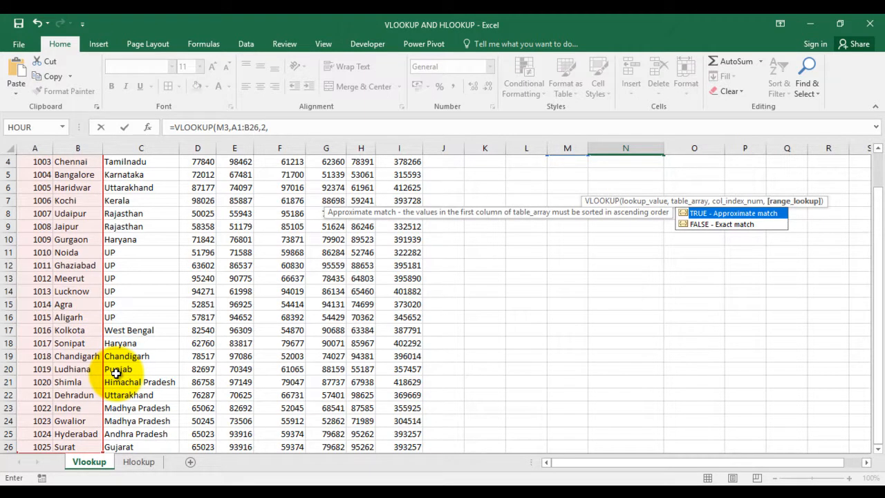
text(false)
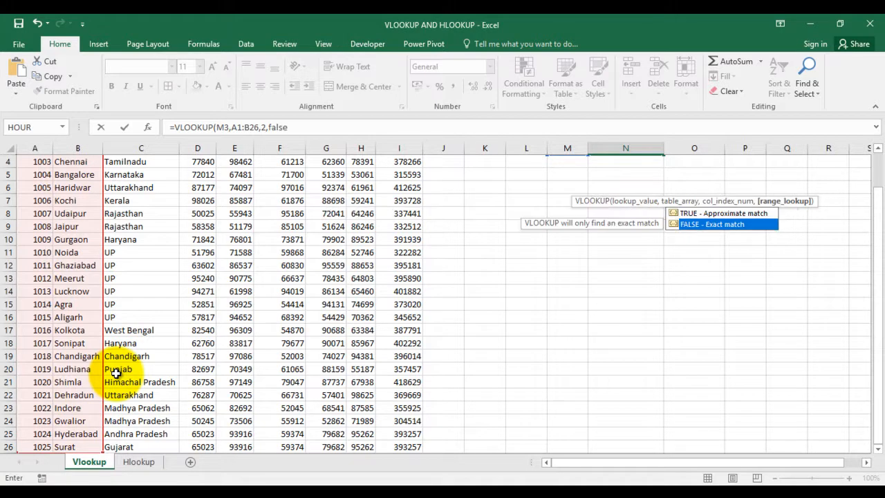
key(Tab)
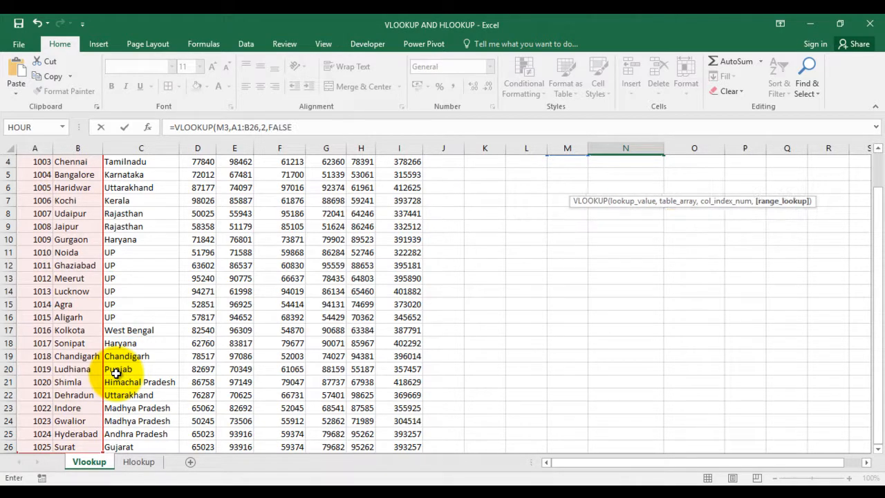
key(Return)
key(Up)
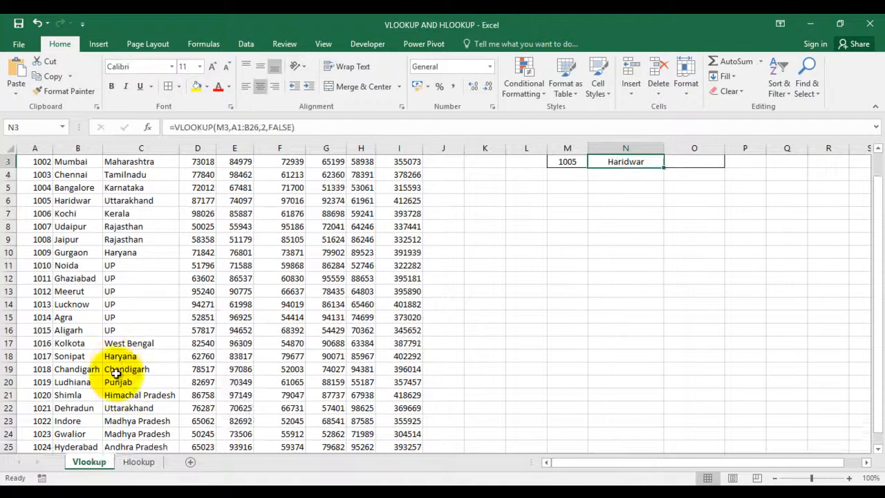
Check the returned city against the store 1005 row in the sales table, and go to the Total Sales result cell O3
key(Up)
key(Down)
key(Left)
key(Left)
key(Left)
key(Left)
key(Left)
key(Left)
key(Left)
key(Left)
key(Left)
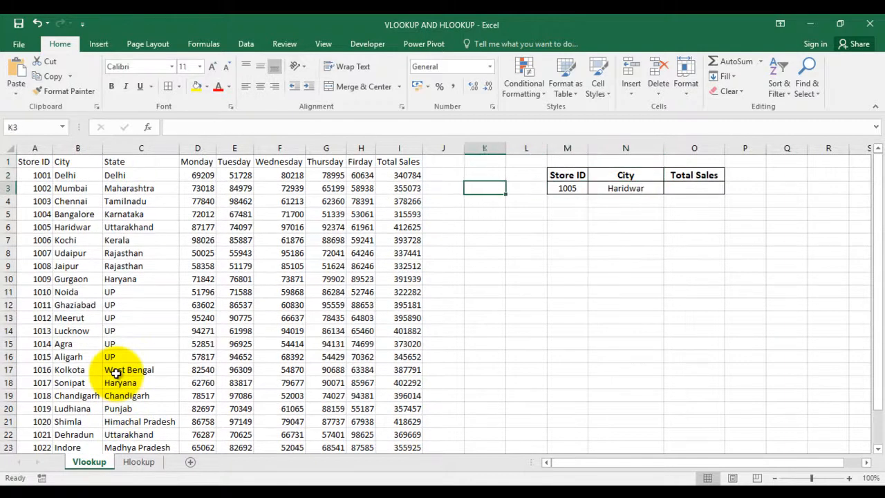
key(Left)
key(Left)
key(Left)
key(Down)
key(Down)
key(Down)
key(Right)
key(Right)
key(Right)
key(Right)
key(Right)
key(Right)
key(Right)
key(Right)
key(Right)
key(Right)
key(Right)
key(Right)
key(Right)
key(Up)
key(Up)
key(Up)
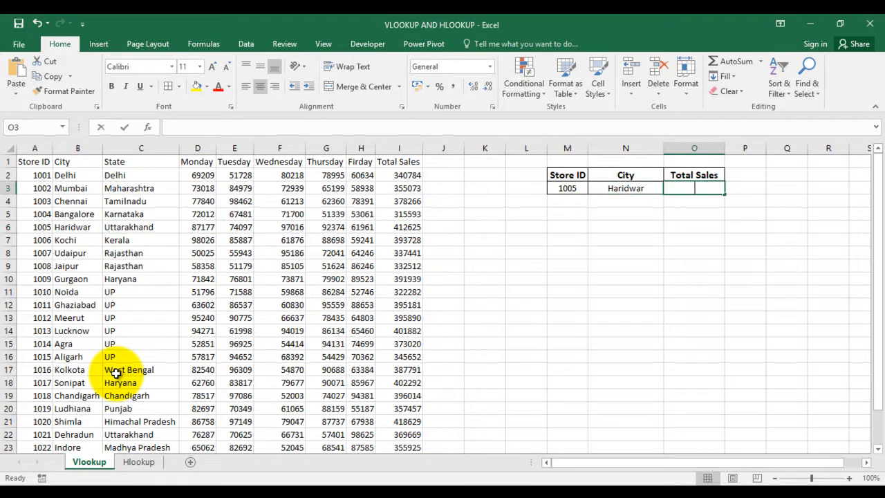
Start a VLOOKUP formula in the Total Sales result cell O3 with M3 as the lookup value
text(=vl)
key(Tab)
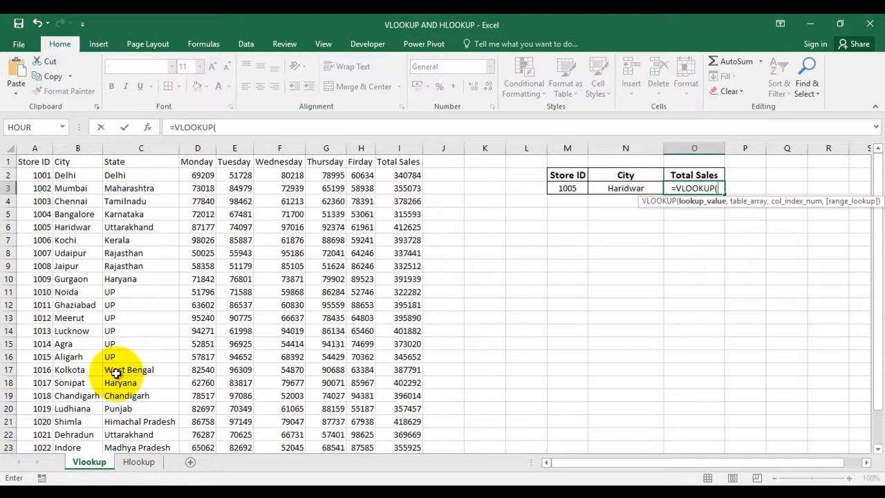
key(Left)
key(Left)
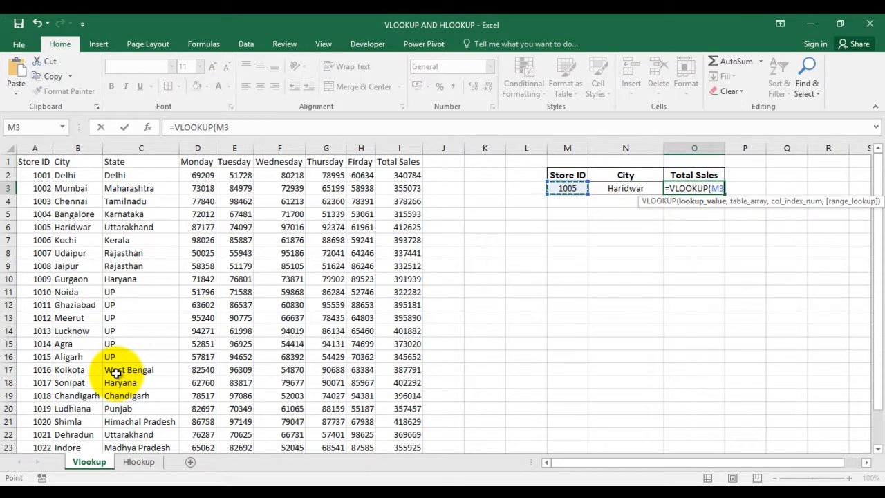
Set the VLOOKUP table array to A1:I26, covering the columns from Store ID through Total Sales
text(,)
key(ctrl+Left)
key(ctrl+Left)
key(ctrl+Left)
key(ctrl+Left)
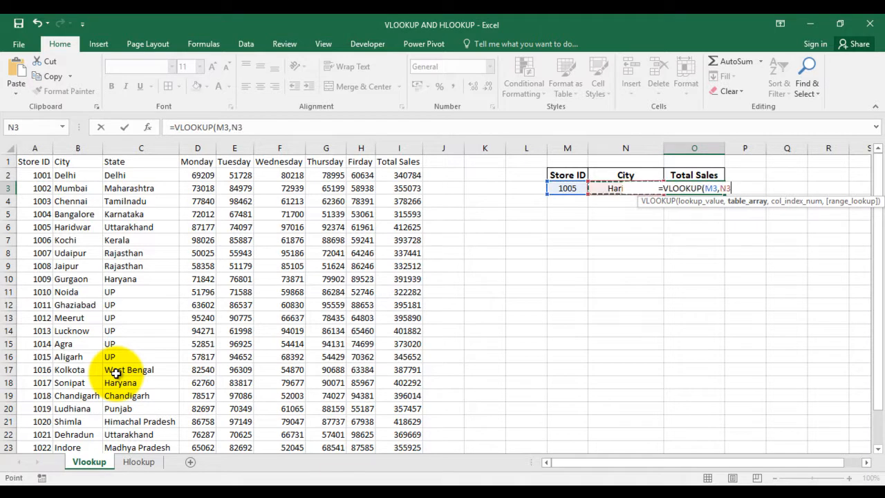
key(ctrl+Up)
key(ctrl+shift+Down)
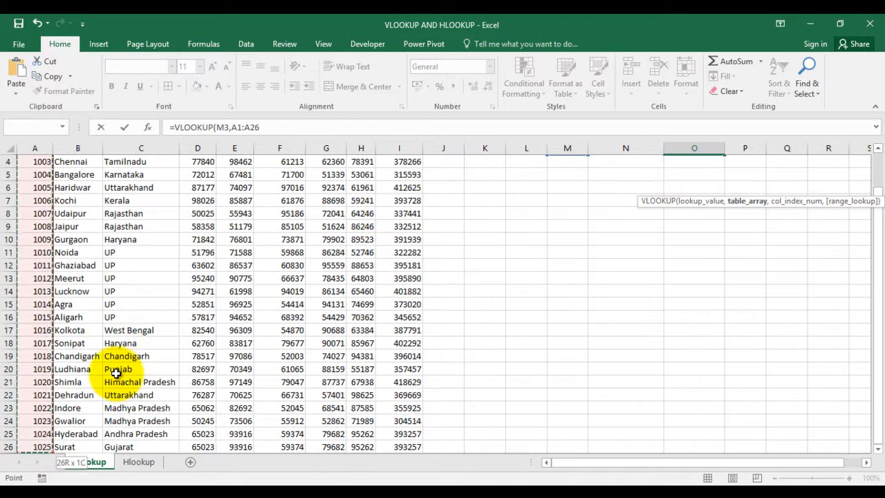
key(ctrl+shift+Right)
key(shift+Left)
key(shift+Left)
key(shift+Left)
key(shift+Left)
key(shift+Left)
key(shift+Left)
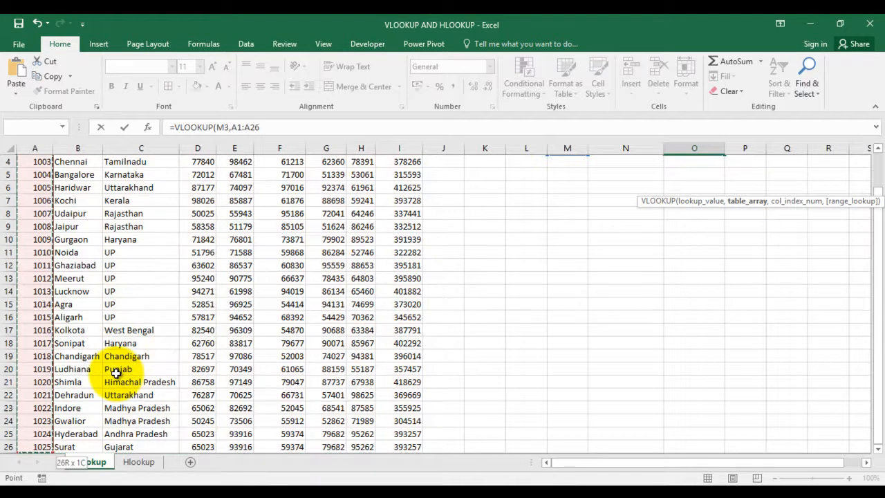
key(shift+Right)
key(shift+Right)
key(shift+Right)
key(shift+Right)
key(shift+Right)
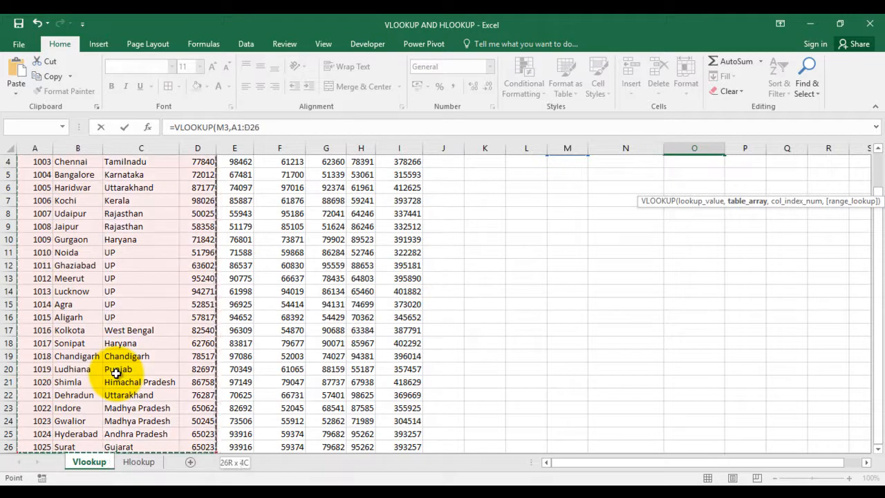
key(shift+Right)
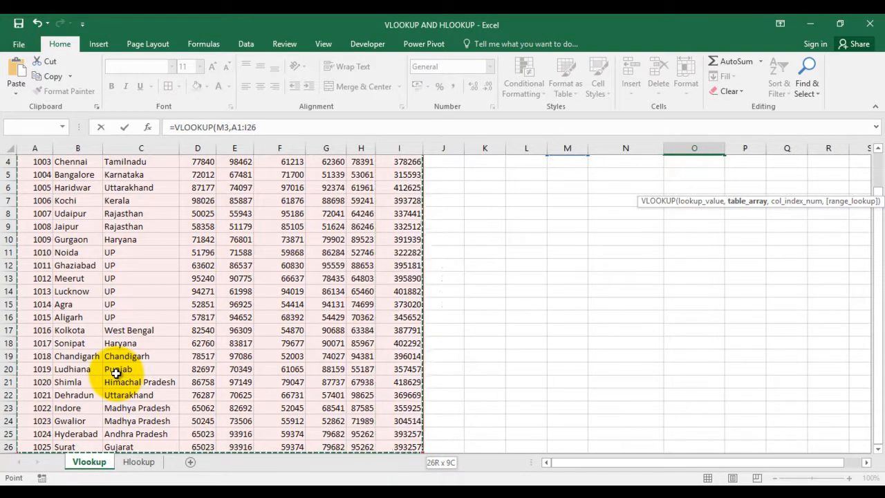
Complete the Total Sales formula with column index 9 and FALSE for an exact match, giving =VLOOKUP(M3,A1:I26,9,FALSE)
text(,9)
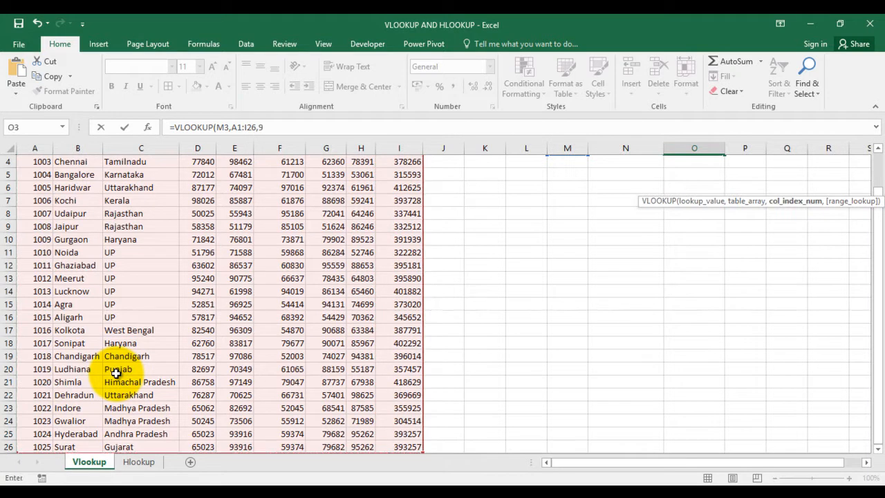
text(,)
text(FLASE)
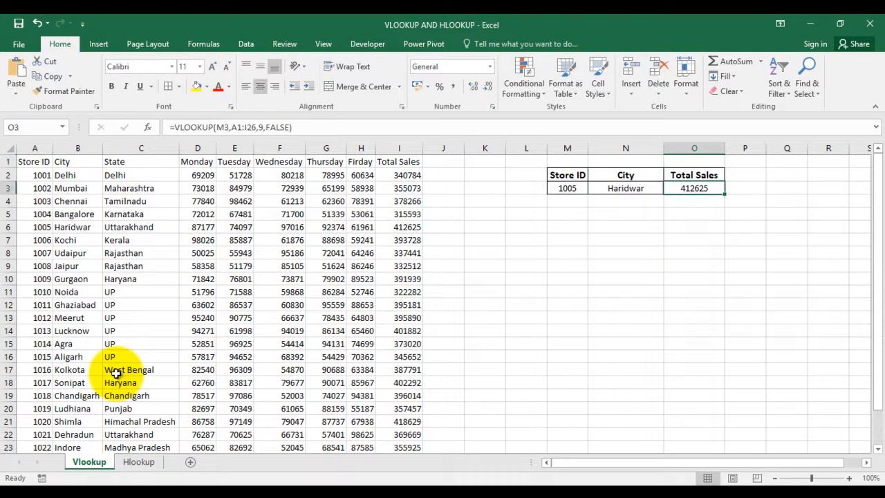
Check the returned total sales against the store 1005 row in the sales table
key(Left)
key(Left)
key(Left)
key(Left)
key(Left)
key(Left)
key(Down)
key(Down)
key(Down)
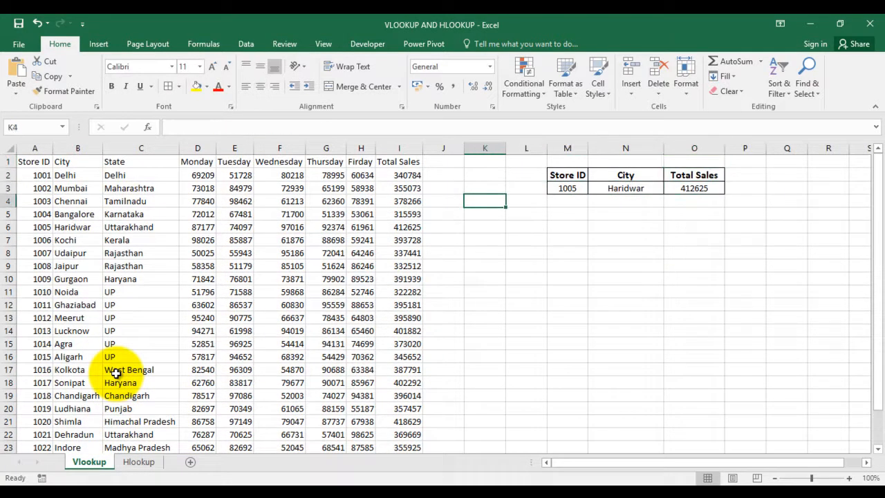
key(Right)
key(Left)
key(Right)
key(Right)
key(Right)
key(Right)
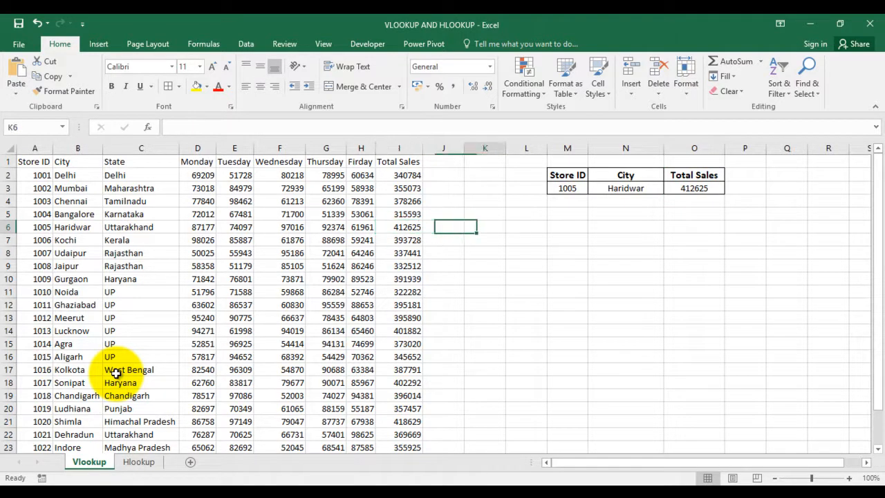
Replace the FALSE argument in O3's formula with 0, giving =VLOOKUP(M3,A1:I26,9,0)
key(Up)
key(Up)
key(Up)
key(Up)
key(Right)
key(Right)
key(Down)
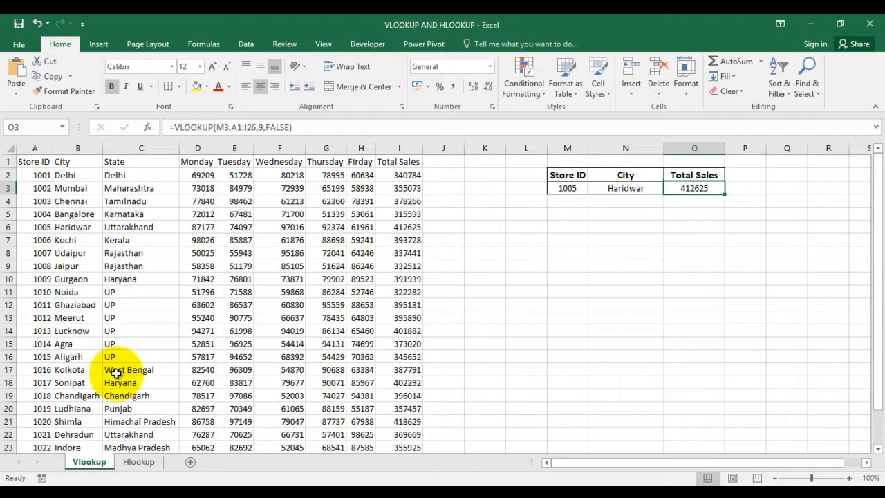
key(F2)
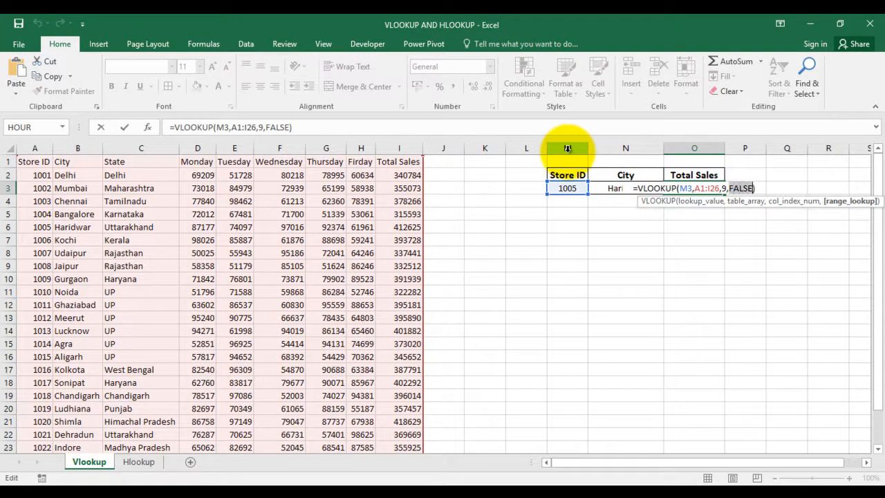
text(0)
key(Return)
key(Up)
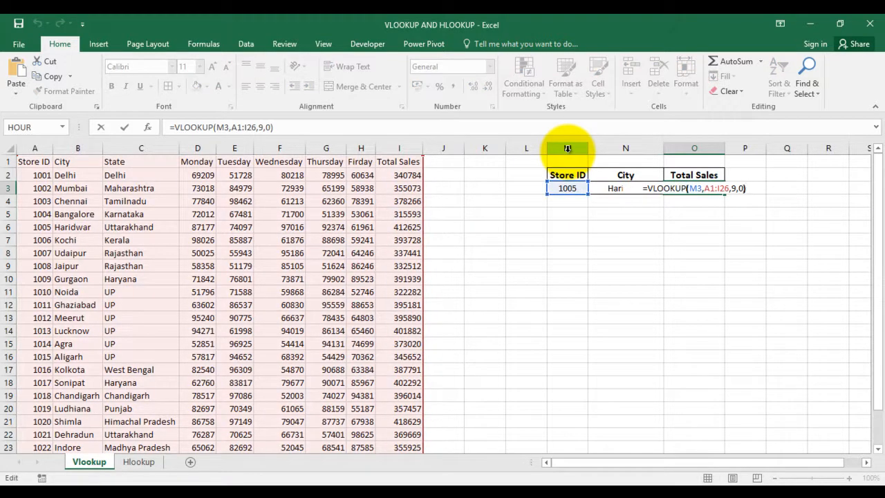
key(ctrl+Return)
Set the lookup Store ID in M3 to 1006
key(Left)
key(Left)
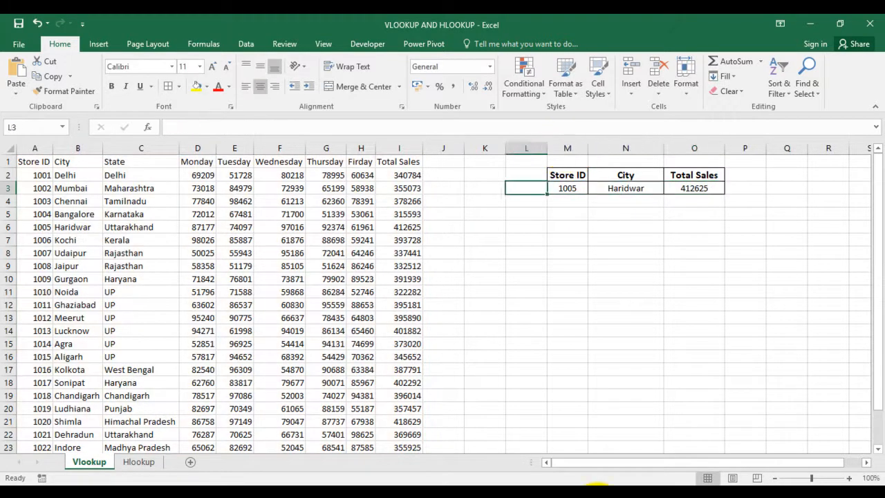
text(1)
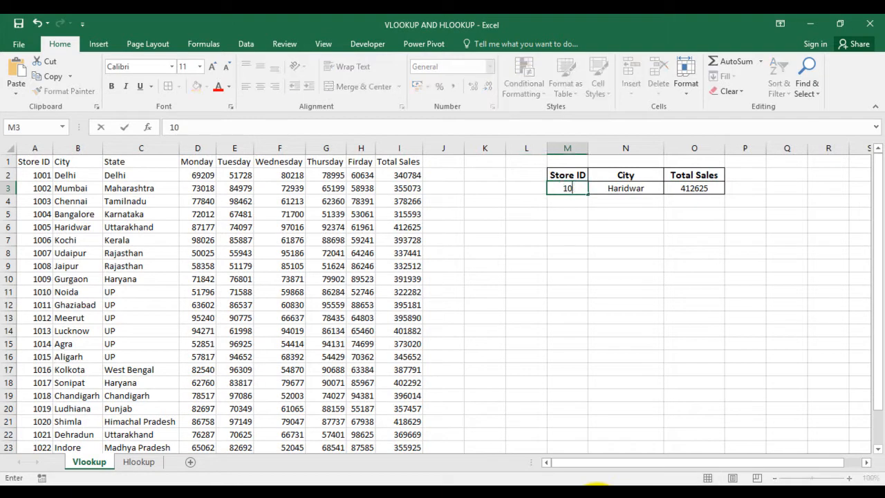
key(Return)
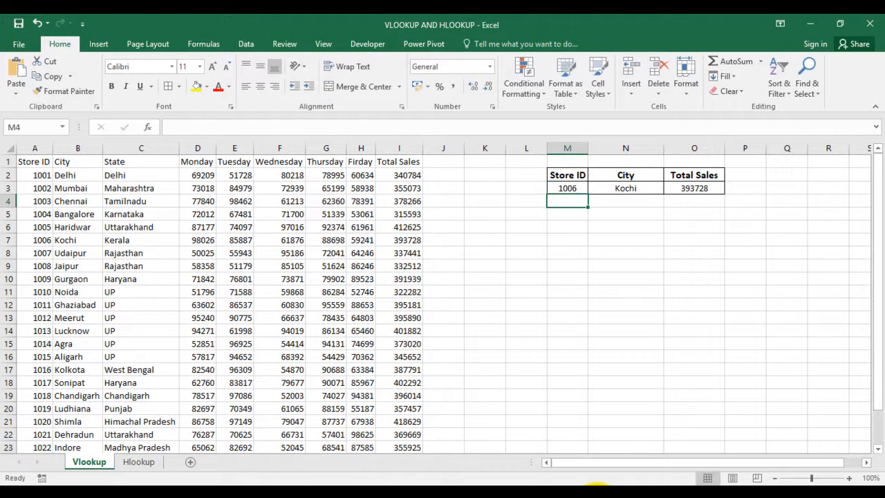
Check the returned city and total sales against the store 1006 row in the sales table
key(Left)
key(Left)
key(Left)
key(Left)
key(Left)
key(Left)
key(Left)
key(Left)
key(Left)
key(Left)
key(Left)
key(Left)
key(Down)
key(Down)
key(Down)
key(Right)
key(Right)
Set the lookup Store ID in M3 to 1022
key(Right)
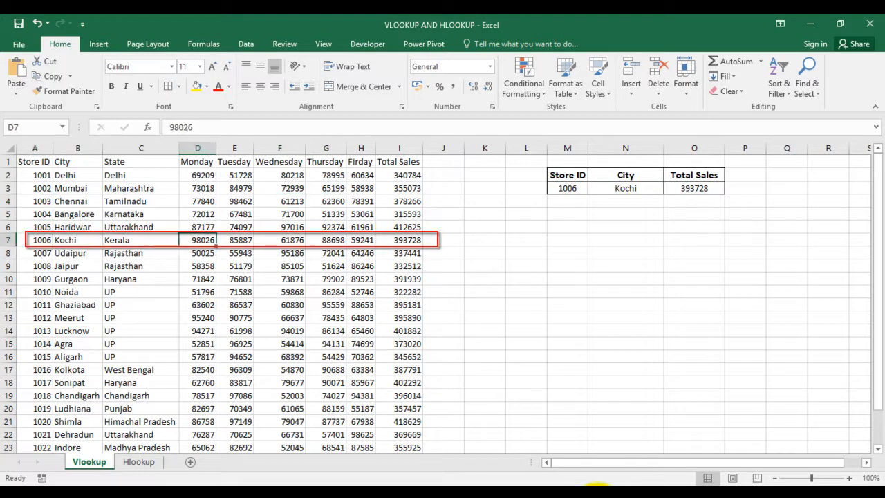
click(416, 242)
key(Right)
key(Right)
key(Right)
key(Right)
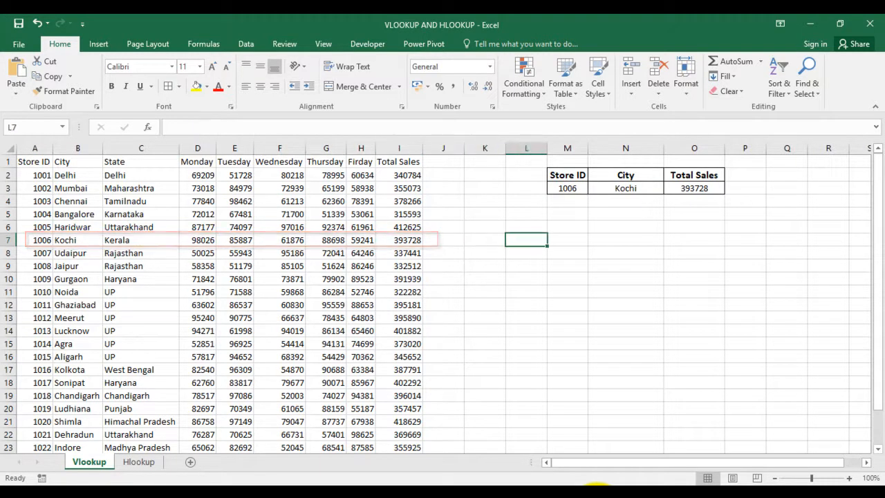
key(Up)
key(Up)
key(Up)
key(Up)
text(10)
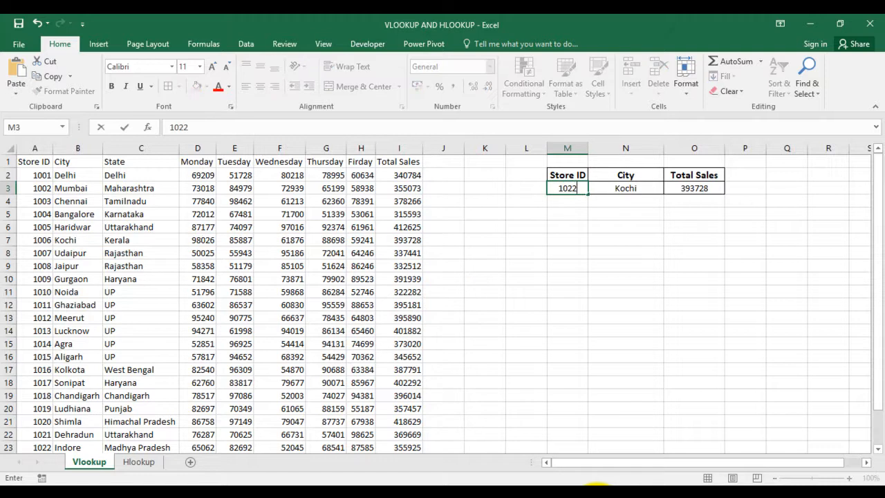
key(Return)
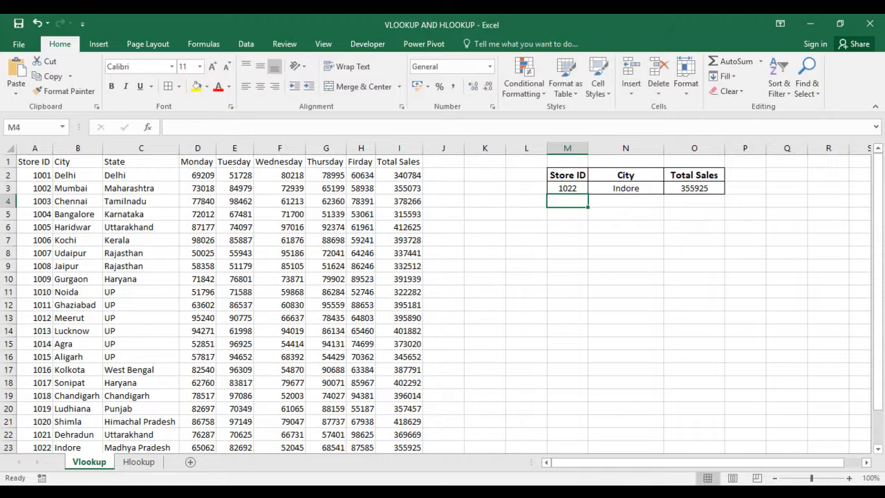
Compare the lookup results with the store 1022 row in the sales table
click(61, 447)
click(527, 215)
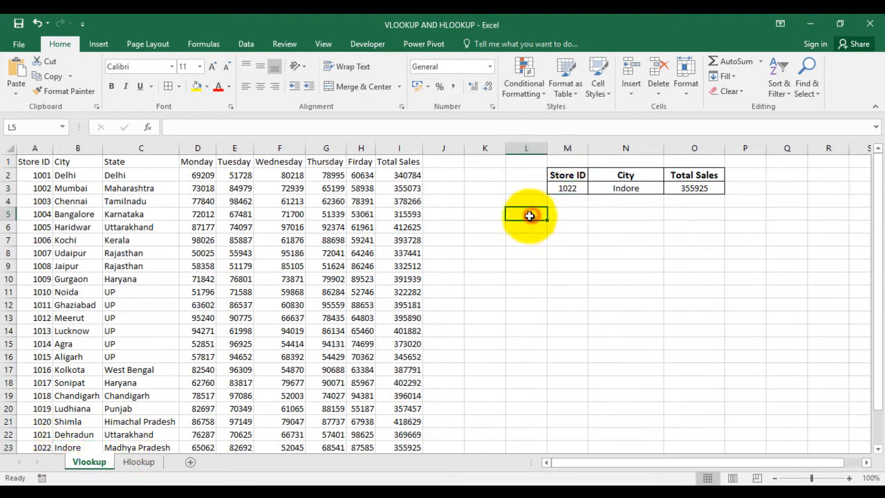
click(524, 292)
click(523, 185)
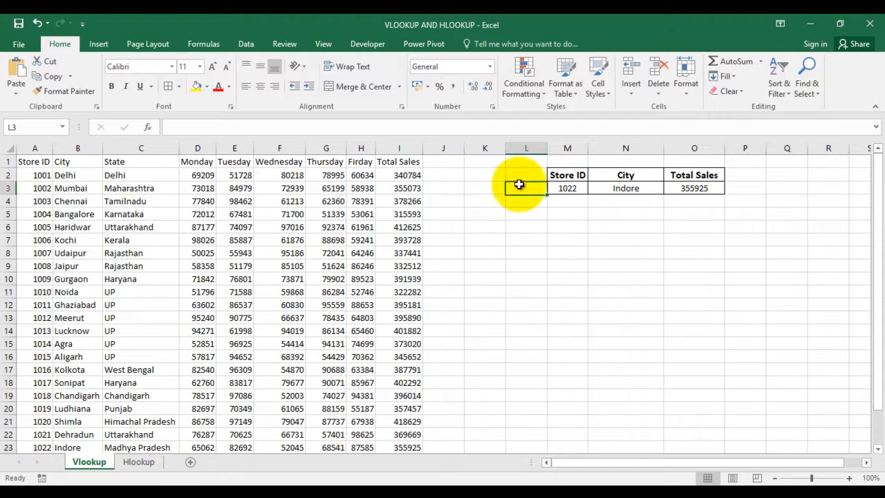
click(583, 192)
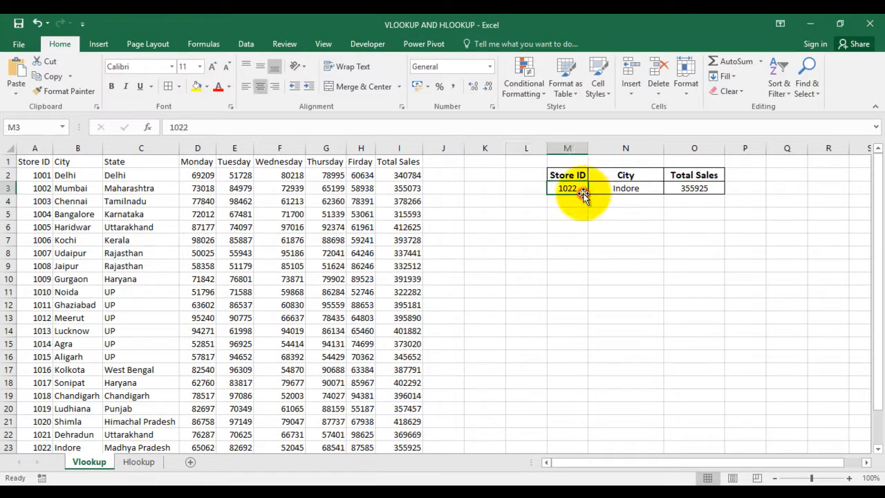
click(500, 240)
click(538, 198)
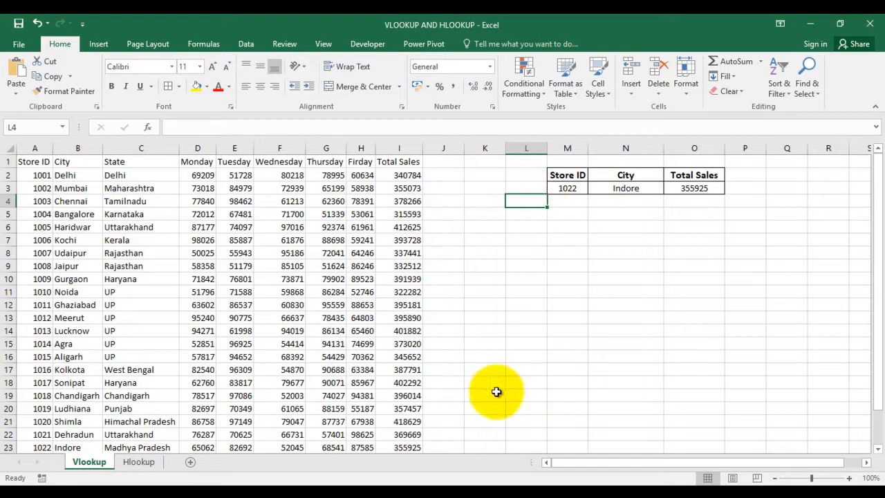
Open the Hlookup sheet and go to the Student Name header in A1
click(138, 462)
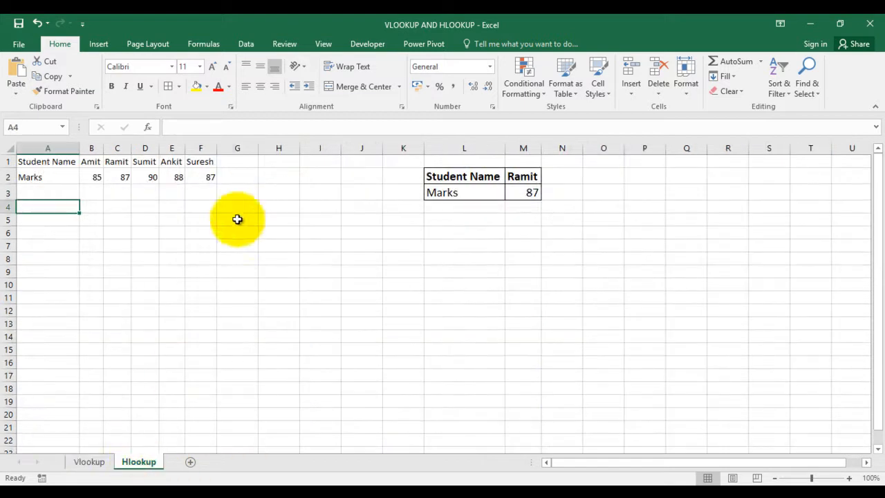
key(Up)
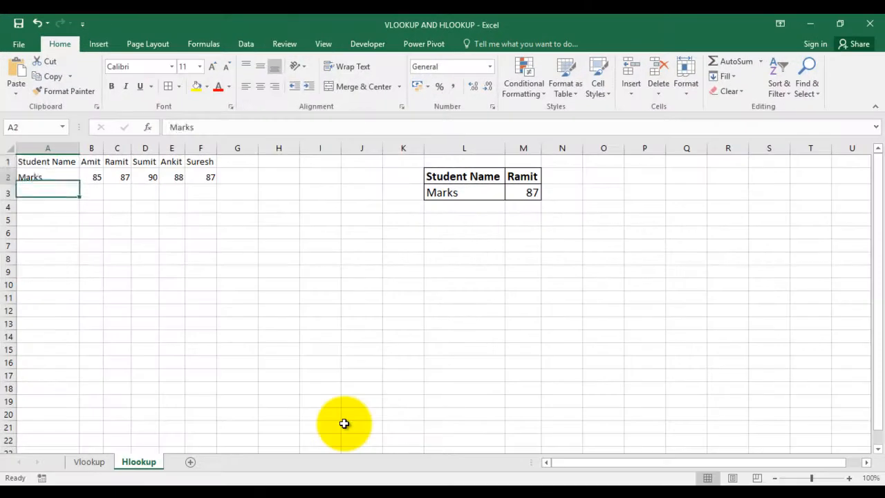
key(Up)
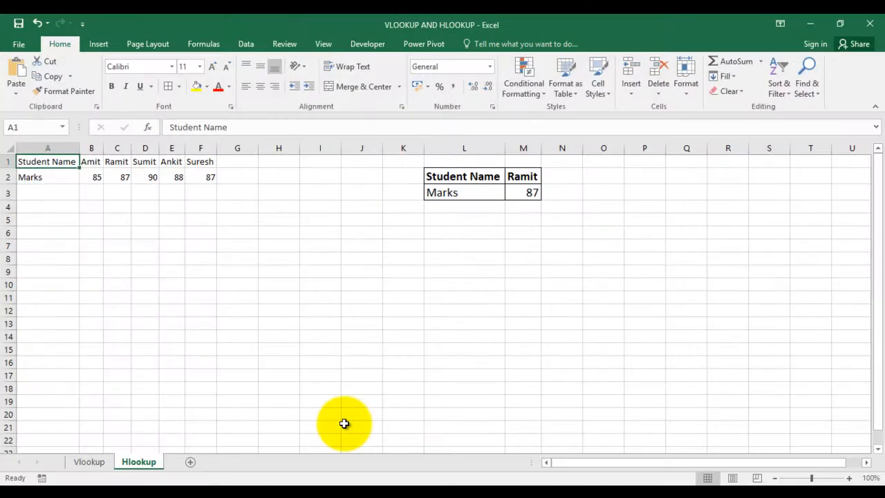
Return to the Vlookup sheet and examine its vertical layout by highlighting the Store ID and Total Sales columns
click(90, 460)
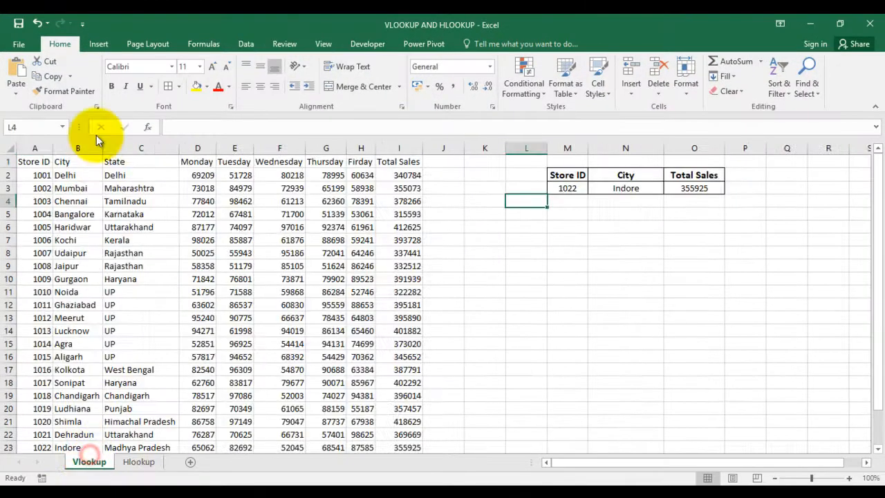
click(32, 166)
click(39, 141)
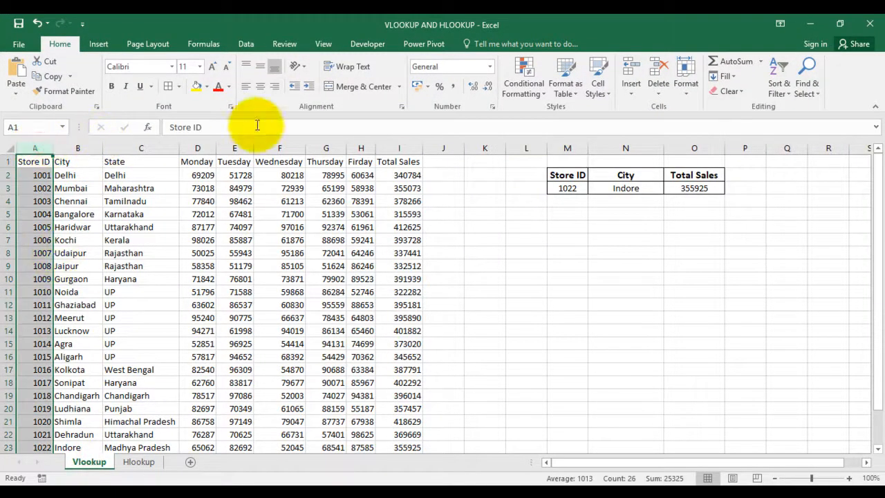
click(403, 143)
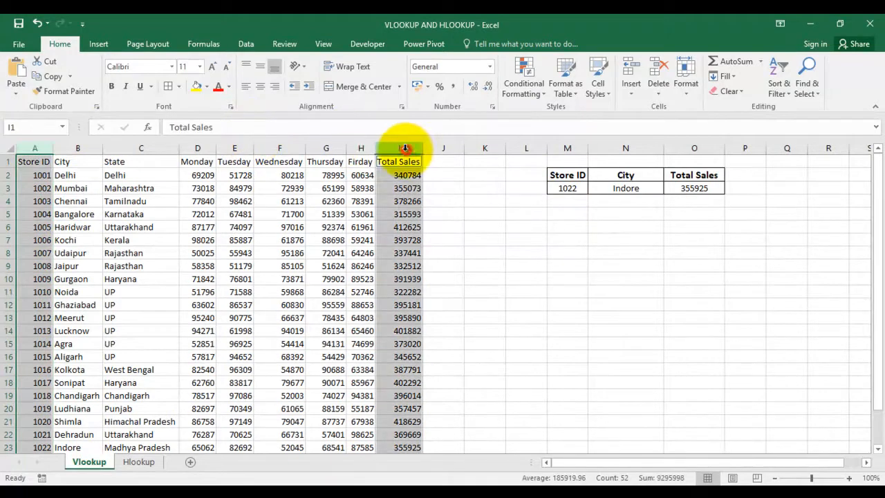
drag(131, 220, 132, 228)
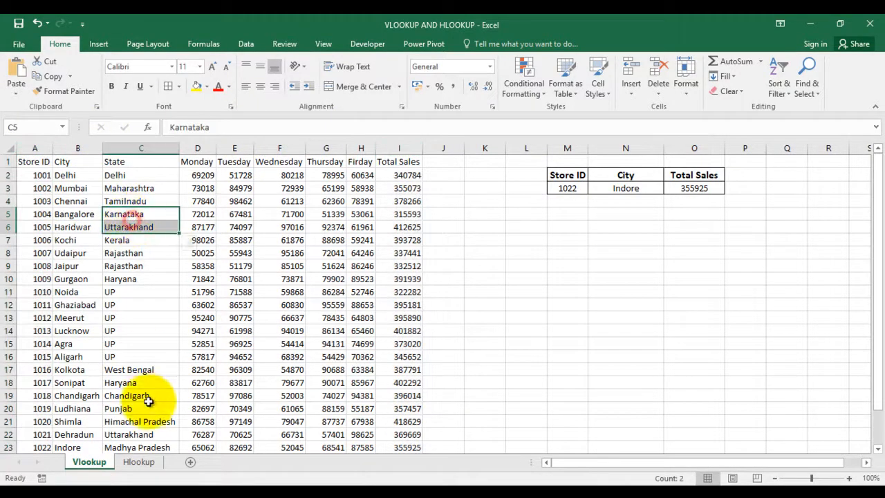
Examine the horizontal layout on the Hlookup sheet by highlighting the Student Name row and the Marks row
click(136, 462)
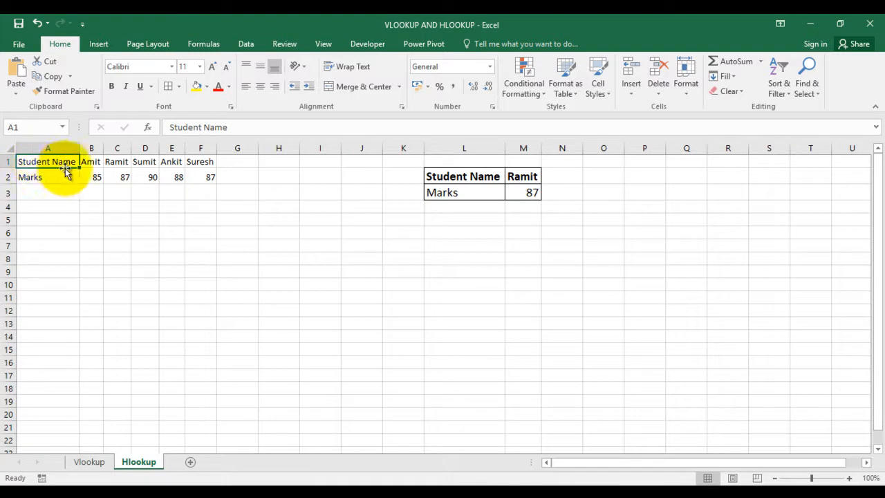
click(5, 161)
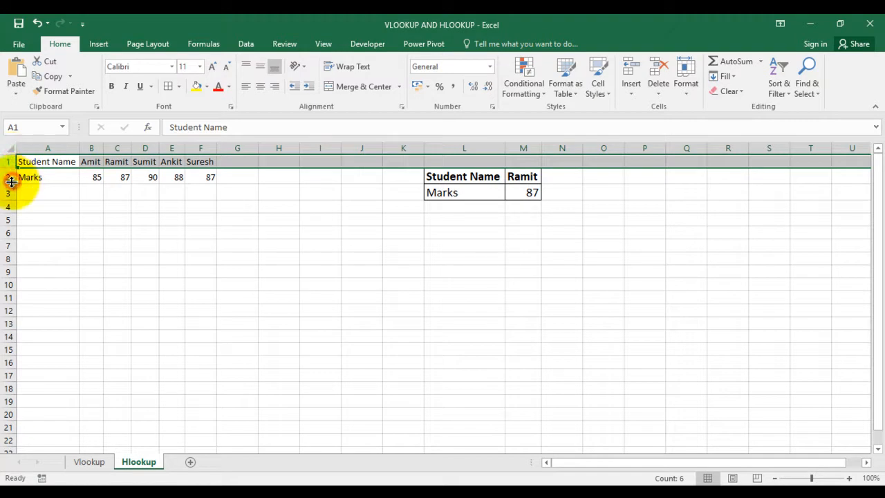
click(7, 177)
Try moving the Marks row from row 2 down to row 4, leaving blank rows beneath the Student Name row
key(Up)
key(Down)
key(shift+Right)
key(shift+Right)
key(shift+Right)
key(shift+Right)
key(shift+Right)
key(ctrl+x)
key(Down)
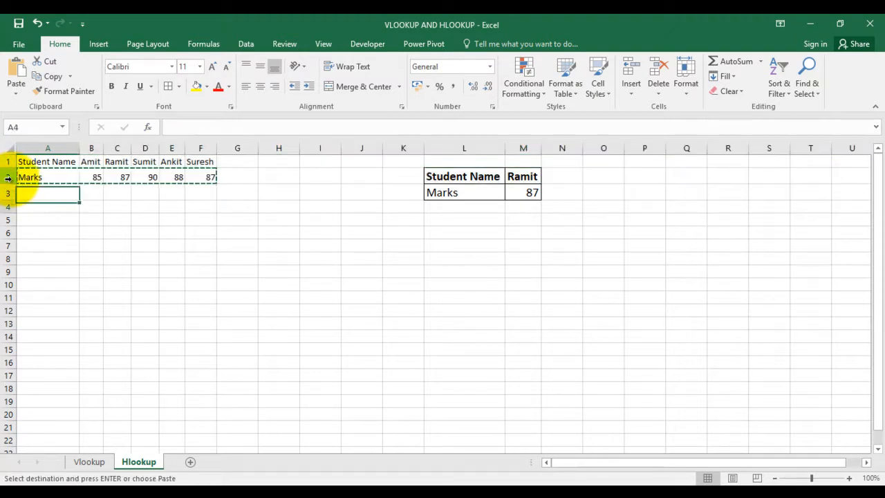
key(Down)
key(ctrl+v)
key(Up)
key(Up)
key(Up)
key(Down)
key(Down)
key(Up)
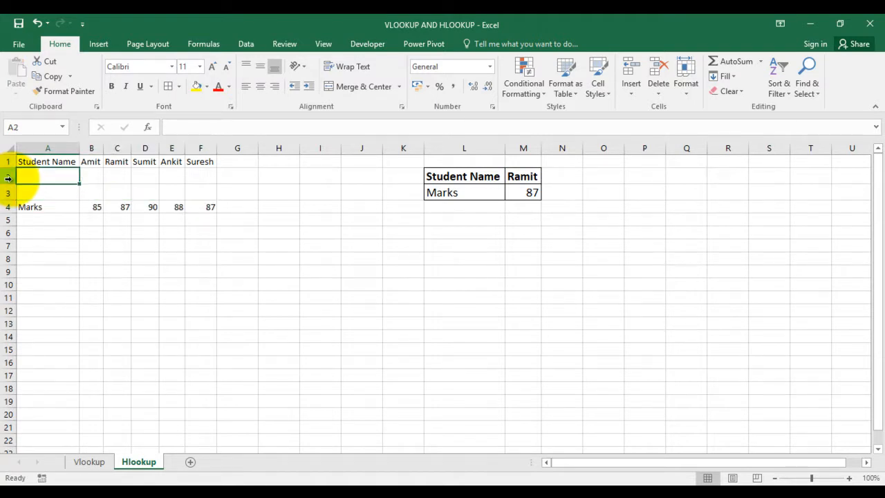
Undo the move of the Marks row and return to the Student Name header in A1
key(ctrl+z)
key(Up)
key(Escape)
key(Up)
key(Up)
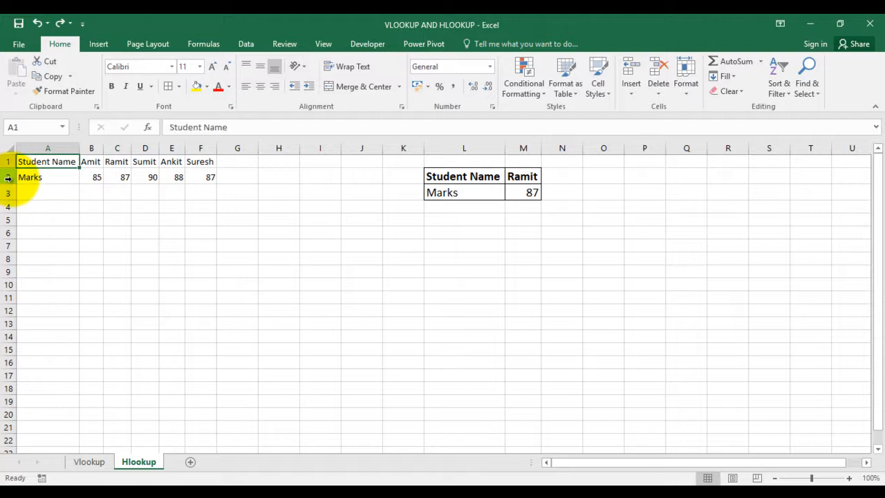
Examine the Student Name header row and the lookup block in L2:M3, finishing on the result cell M3
key(Right)
key(Right)
key(Right)
key(Right)
key(Right)
key(Right)
key(Left)
key(Left)
key(Left)
key(Right)
key(Right)
key(Right)
key(Right)
key(Right)
key(Right)
key(Right)
key(Right)
key(Right)
key(Down)
key(Down)
key(Left)
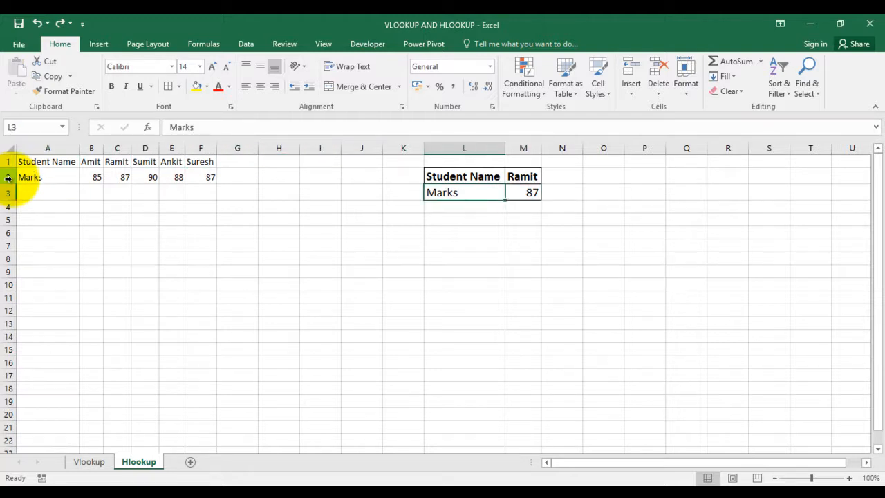
key(Right)
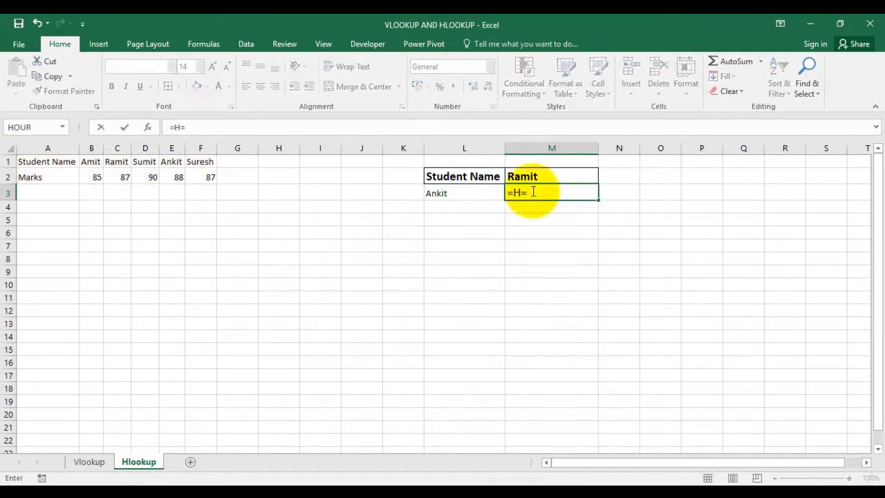
Start an HLOOKUP formula in M3 with the student name in L3 as the lookup value
key(Escape)
text(=HL)
key(Tab)
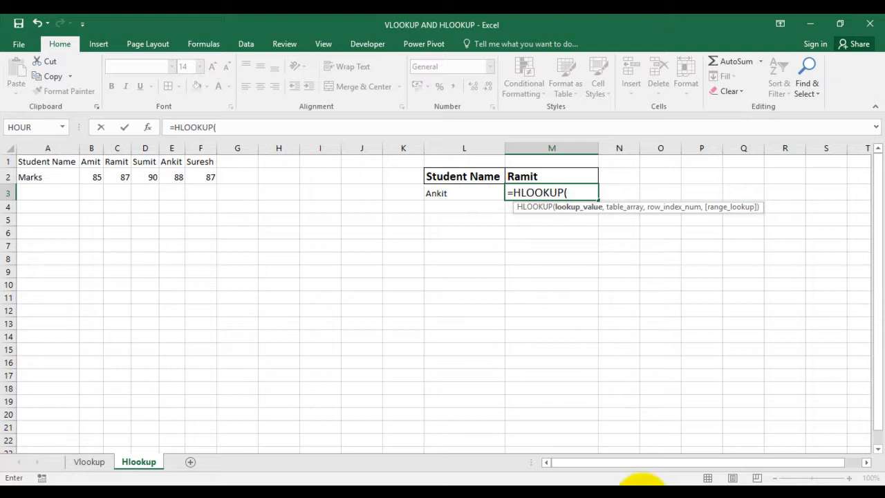
key(Left)
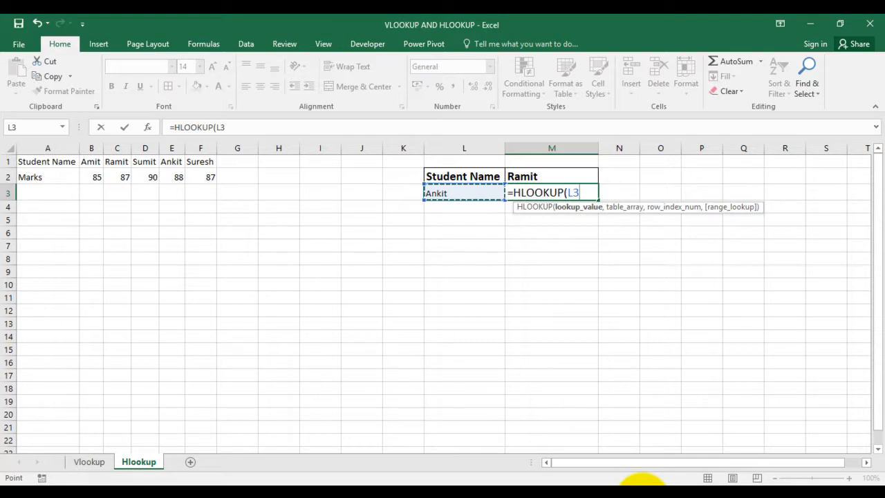
text(,)
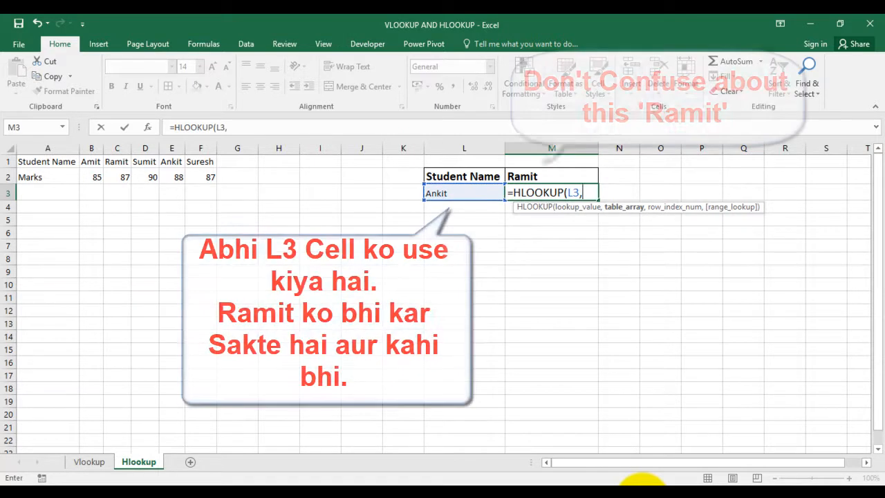
Set the HLOOKUP table array to A1:F2, covering the Student Name and Marks rows
key(Up)
key(ctrl+Left)
key(ctrl+Left)
key(ctrl+Left)
key(Up)
key(shift+Down)
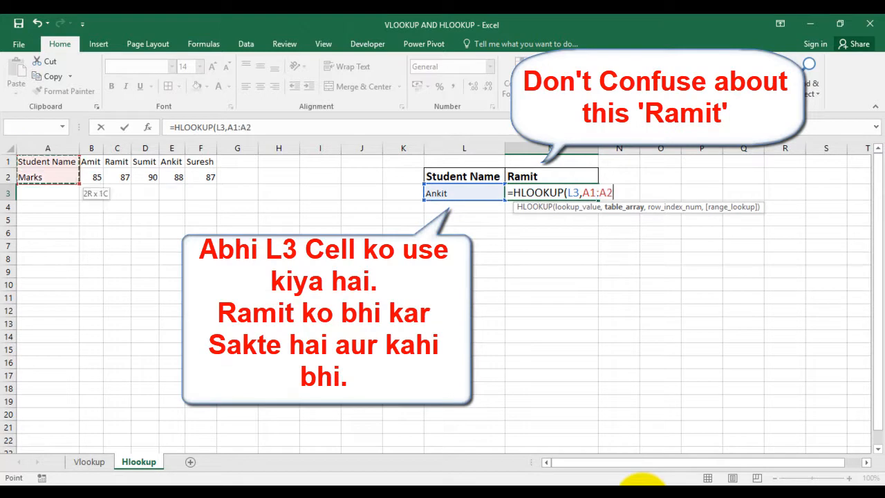
key(shift+Right)
key(shift+Right)
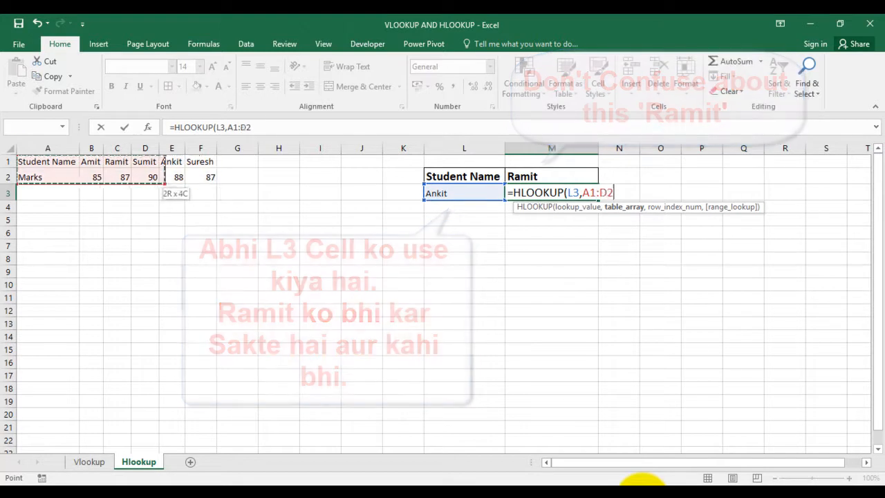
key(shift+Right)
key(shift+Right)
key(shift+Right)
key(shift+Right)
key(shift+Left)
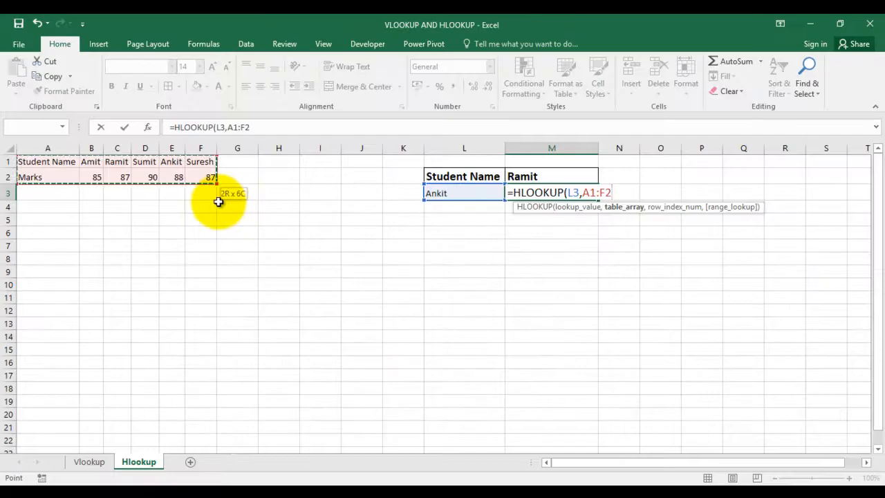
text(,)
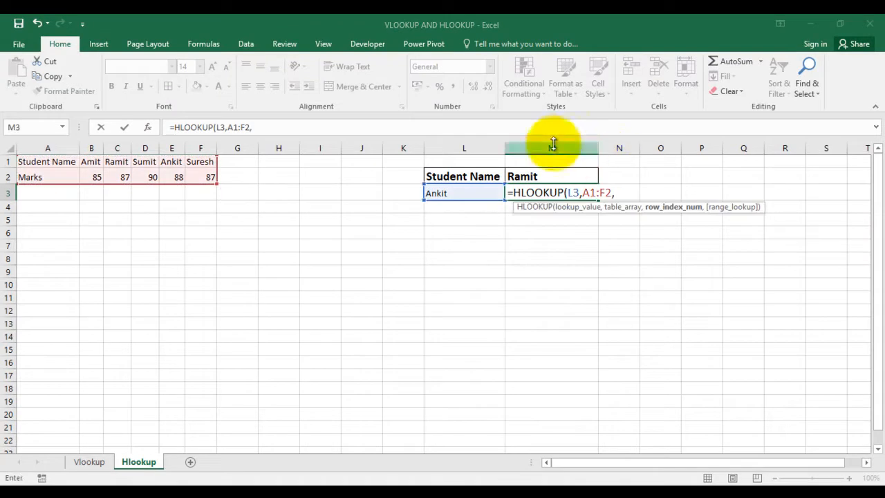
text(2,)
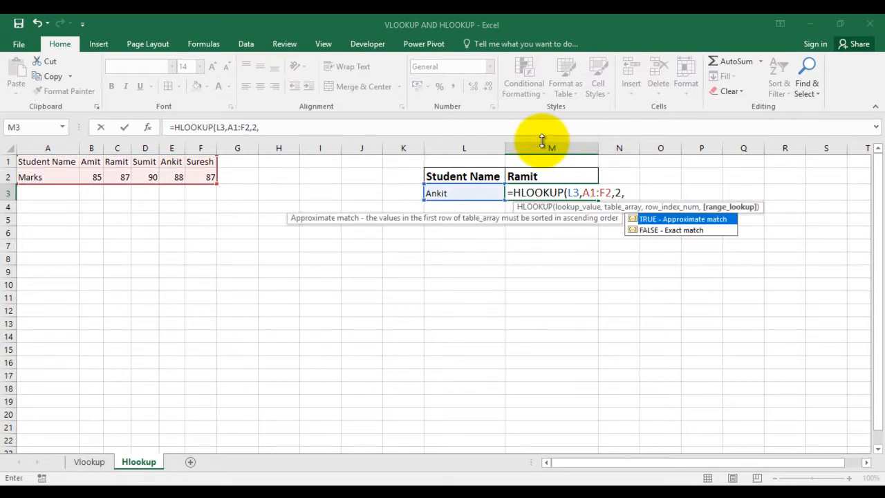
Complete the HLOOKUP with row index 2 and FALSE for an exact match, and check the result against the marks in E2
key(Down)
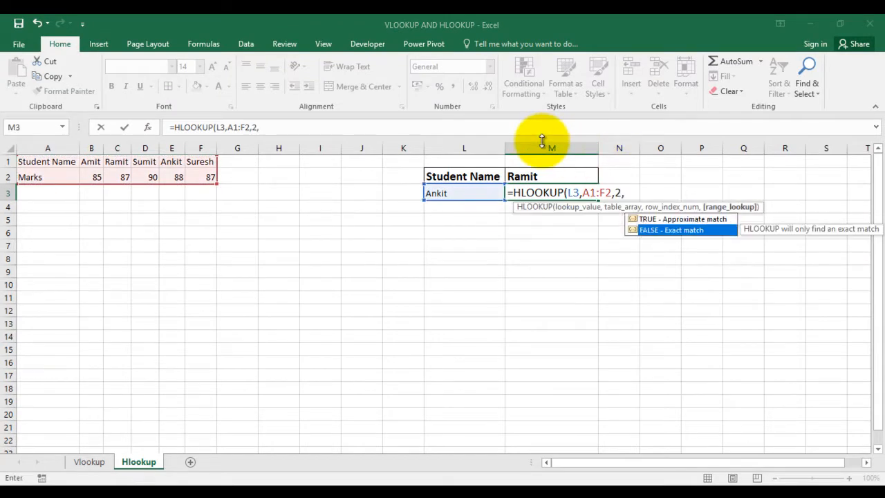
key(Tab)
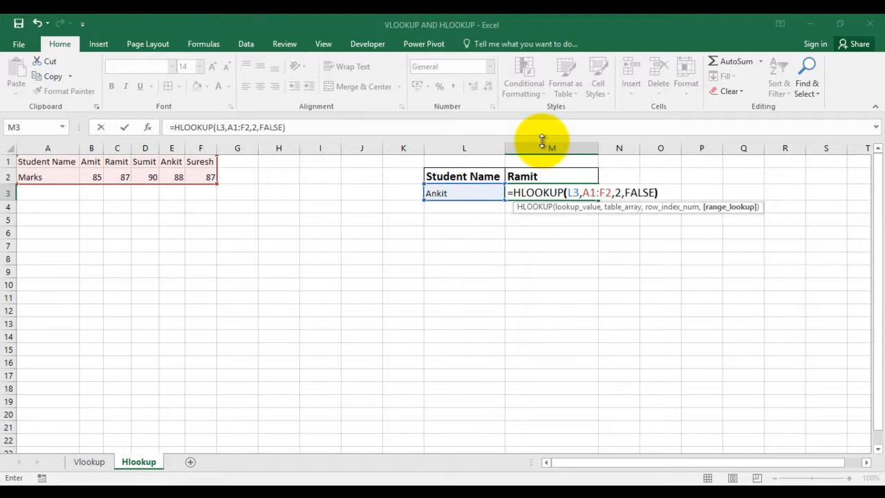
key(ctrl+Return)
key(Left)
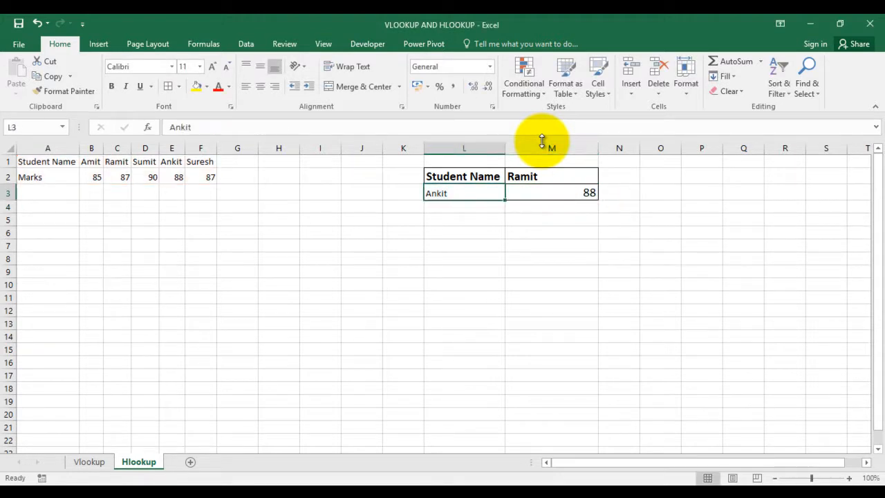
key(Left)
click(174, 160)
drag(181, 185, 181, 184)
Replace the student name in L3 with the one in F1 and compare the lookup result with the marks in F2
click(469, 200)
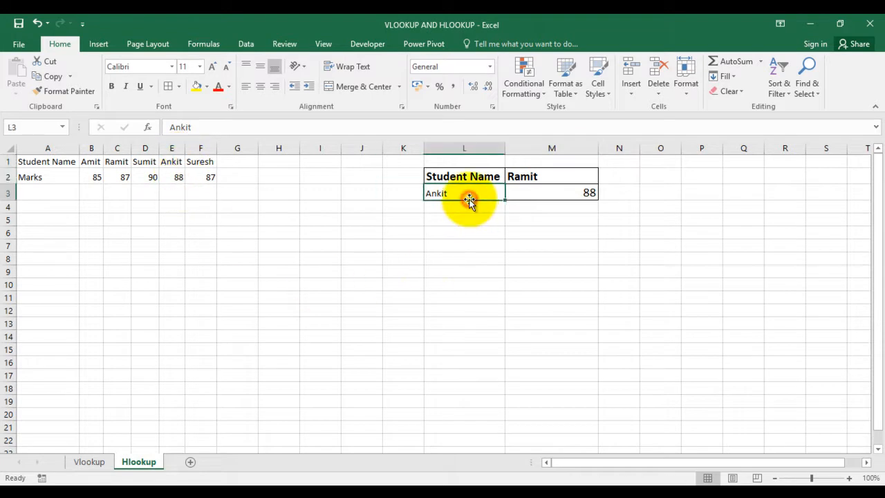
text(sU)
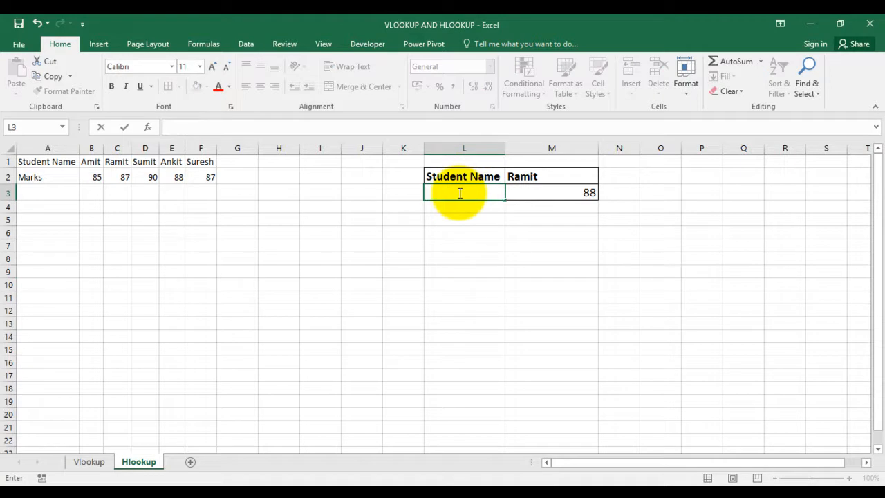
key(Return)
click(459, 193)
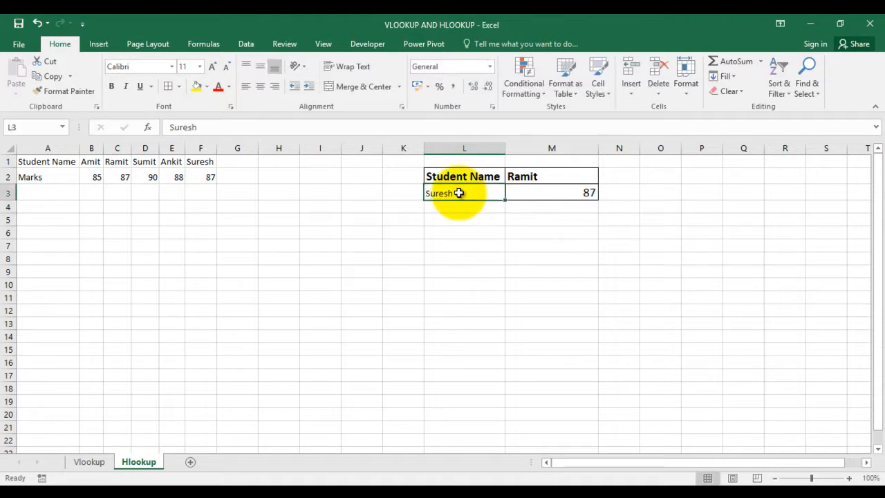
click(207, 177)
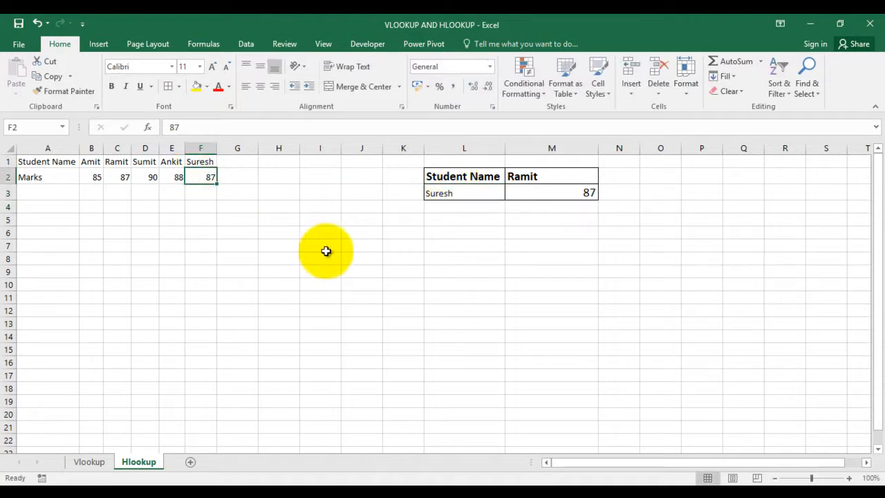
click(448, 194)
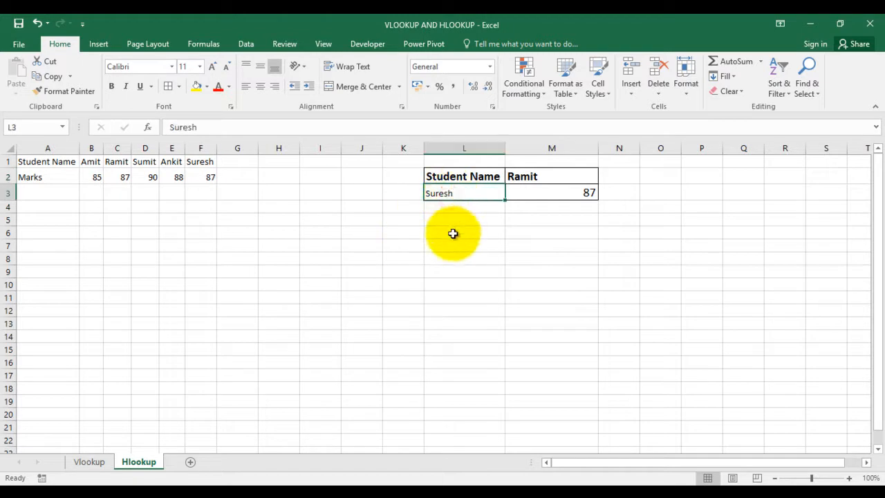
key(Left)
key(Left)
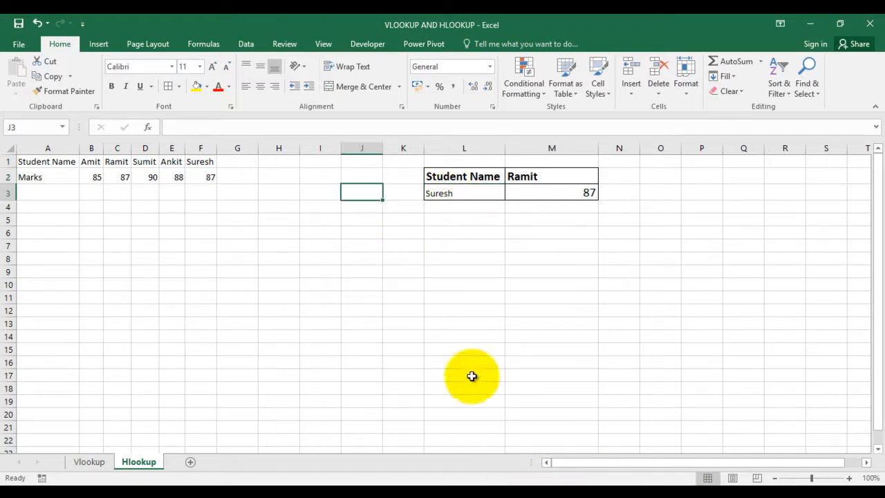
click(274, 299)
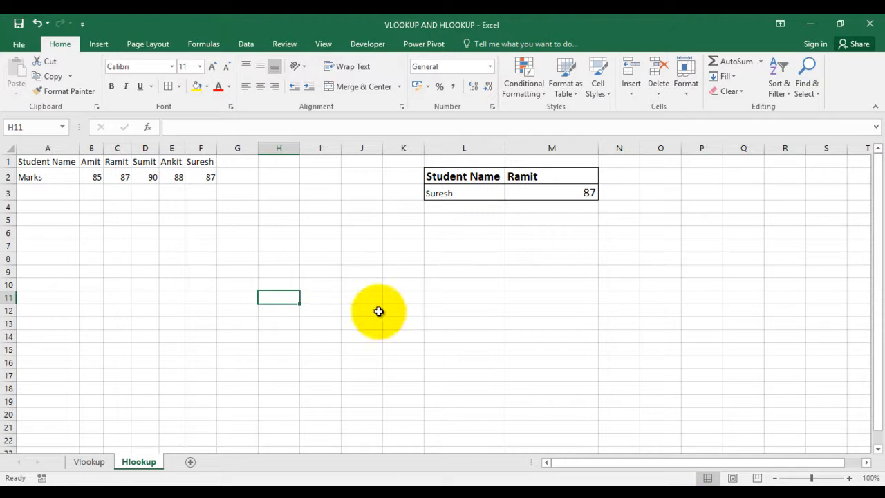
click(269, 229)
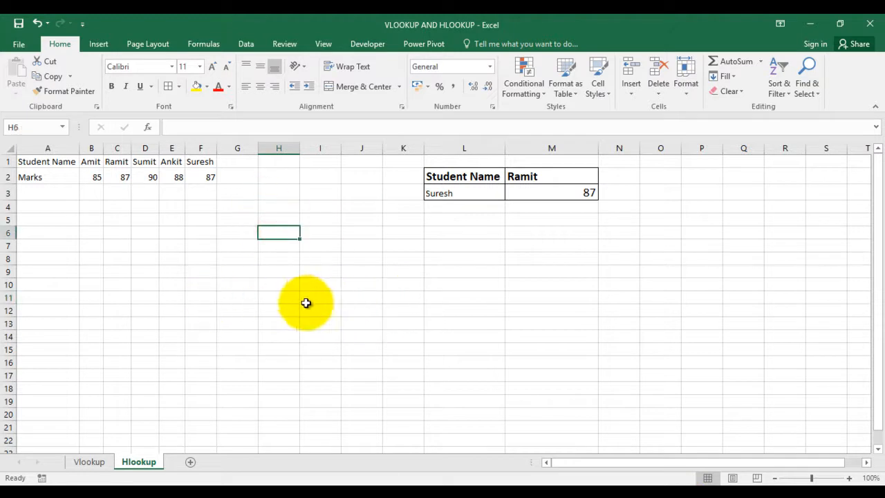
click(104, 465)
click(135, 462)
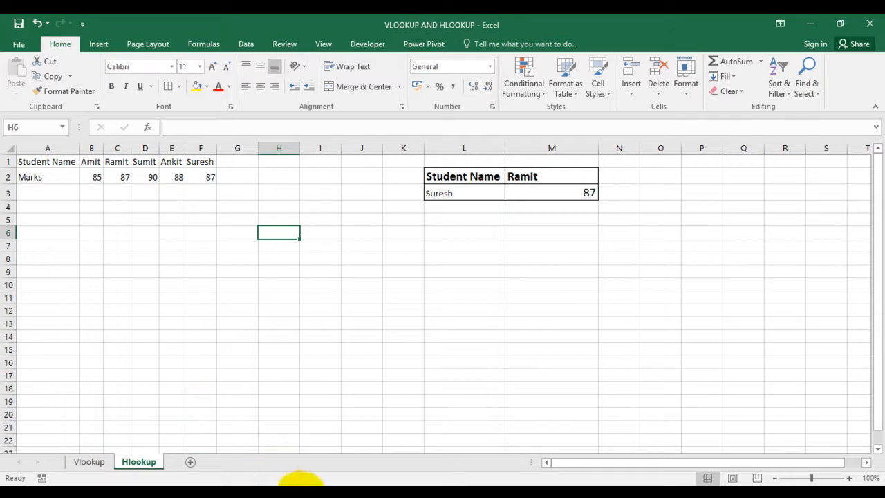
Switch to the VLOOKUP and HLOOKUP spreadsheet in Google Sheets and open its Vlookup sheet
mouse_move(291, 482)
click(228, 448)
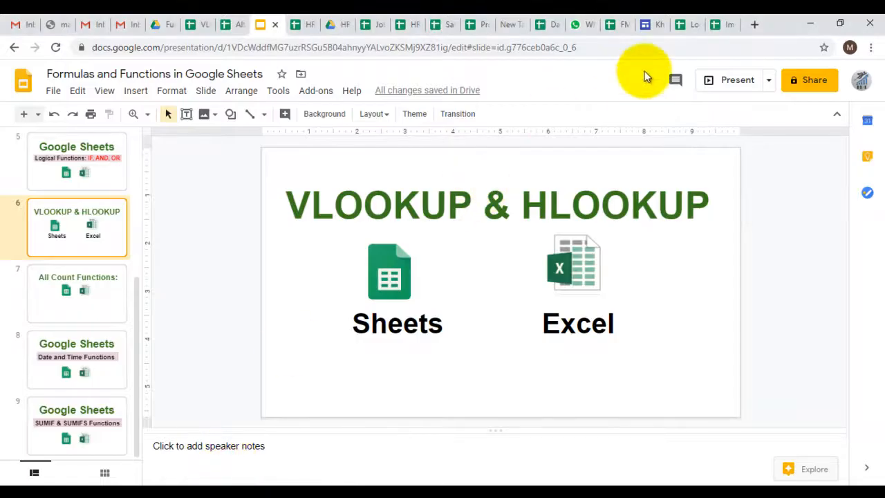
click(716, 29)
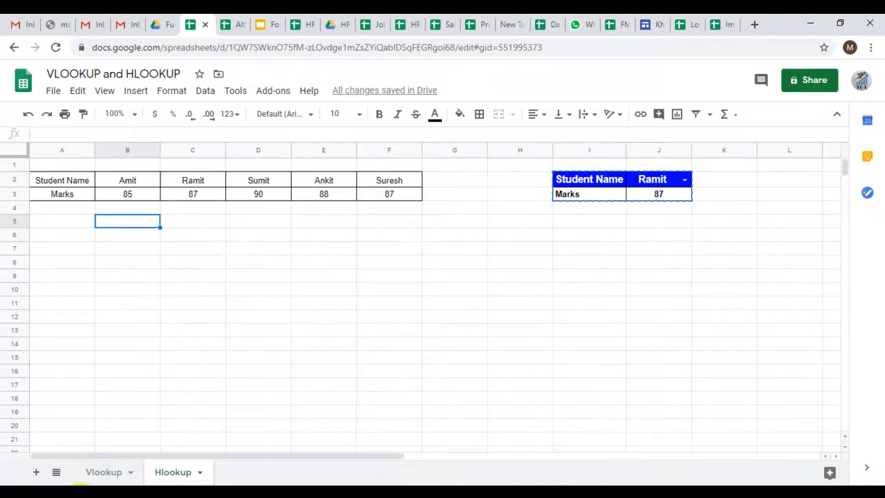
click(94, 475)
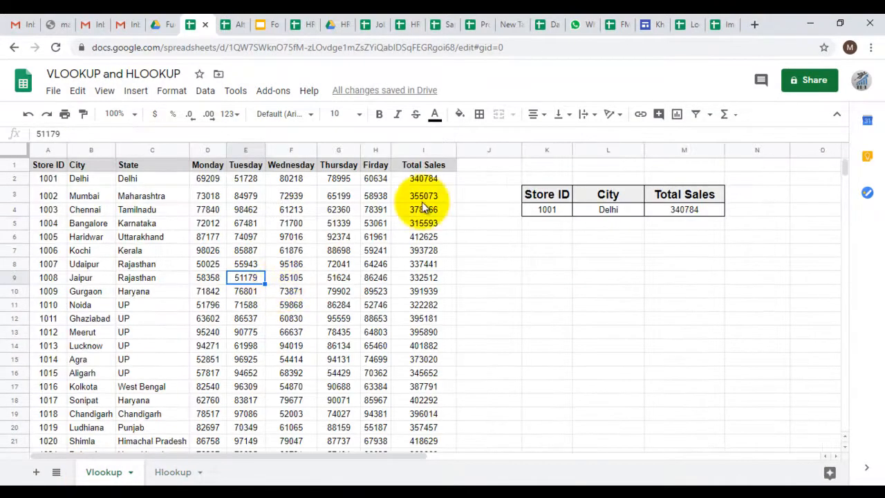
Start a VLOOKUP formula in the City cell L4 with the Store ID in K4 as the search key
click(548, 210)
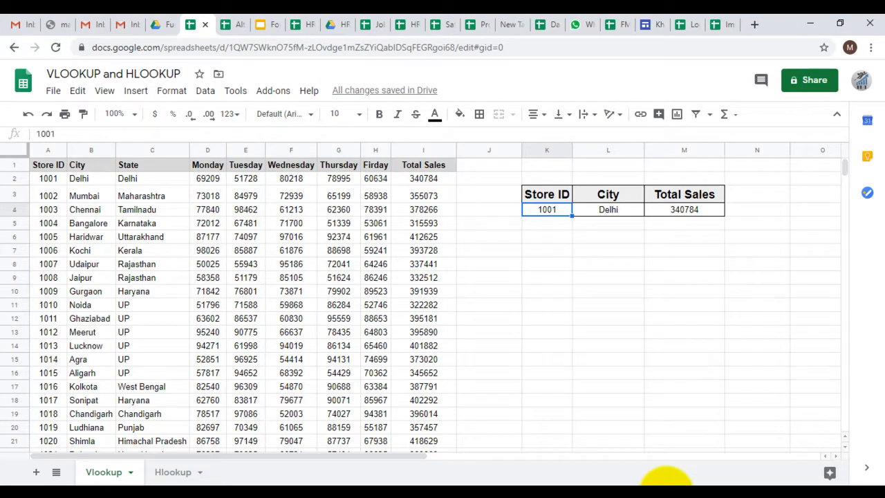
key(Right)
text(=VLOOKUP()
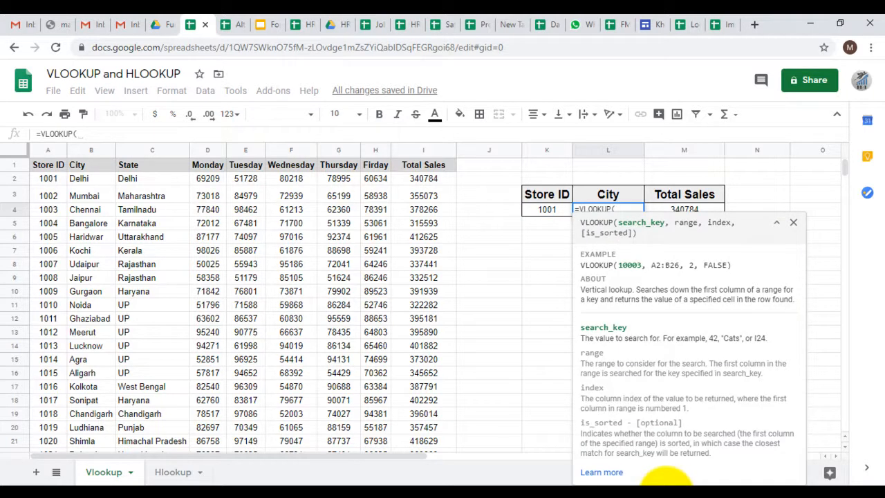
text(L4)
key(BackSpace)
key(BackSpace)
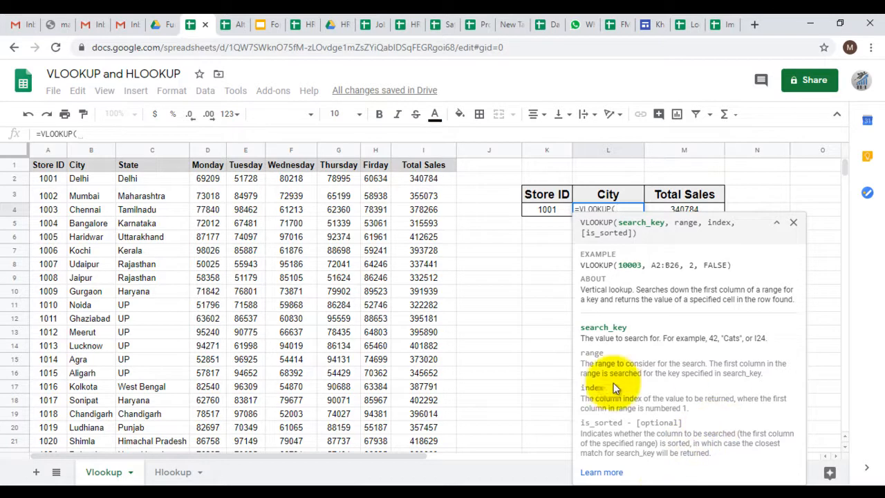
click(538, 208)
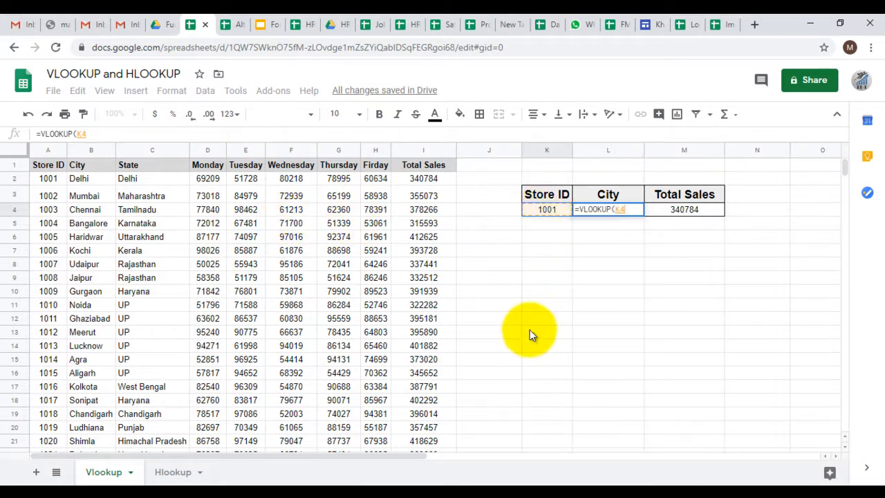
text(,)
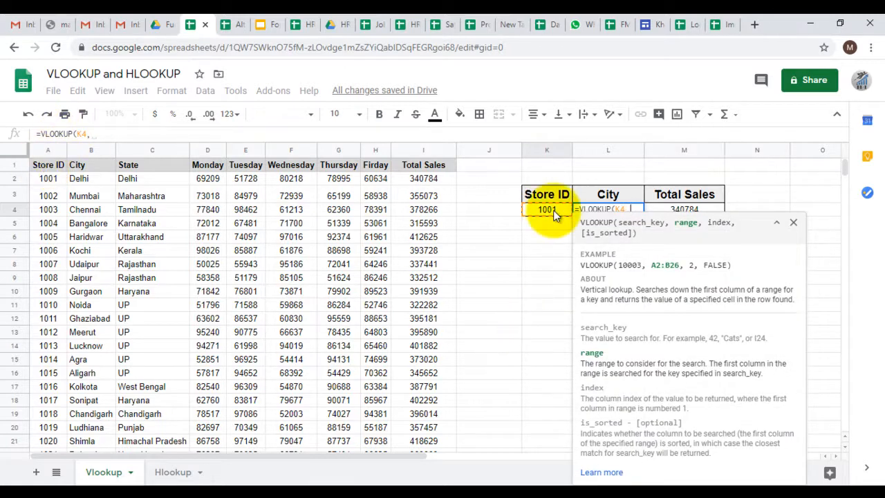
Use the whole store table A1:I26, from Store ID to Total Sales, as the VLOOKUP range
click(46, 166)
key(ctrl+shift+Down)
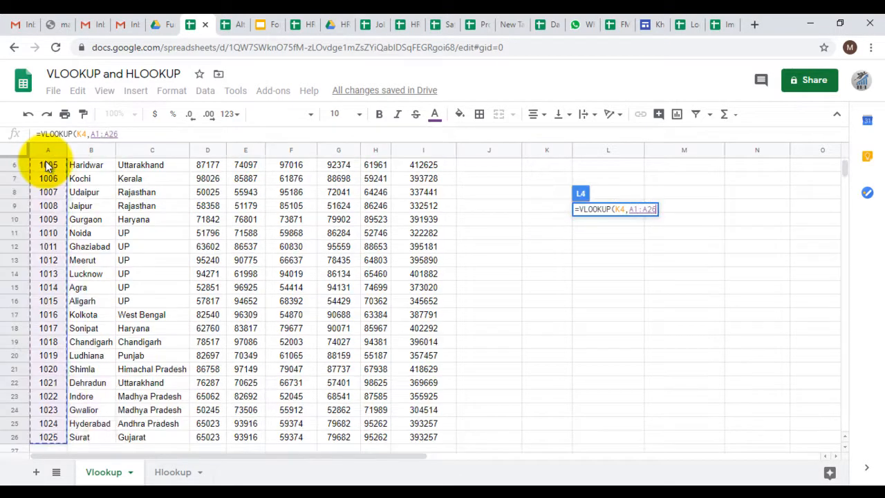
key(shift+Right)
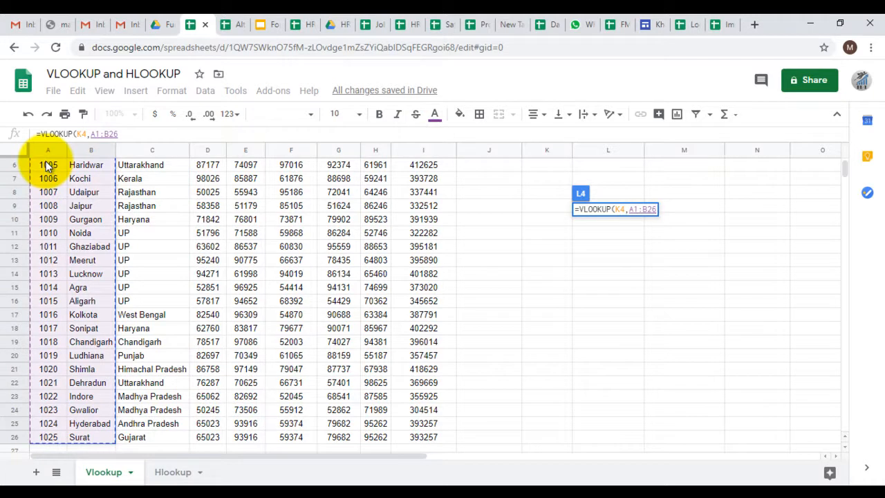
key(ctrl+shift+Right)
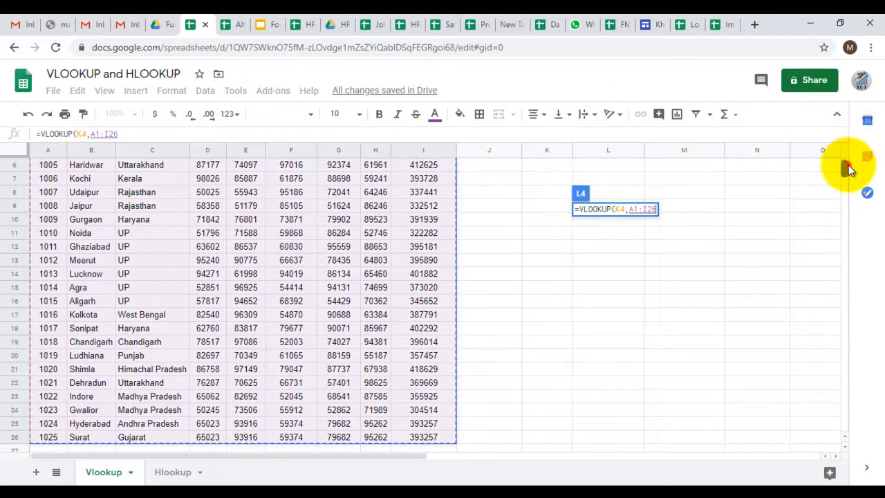
scroll(848, 165, up, 2)
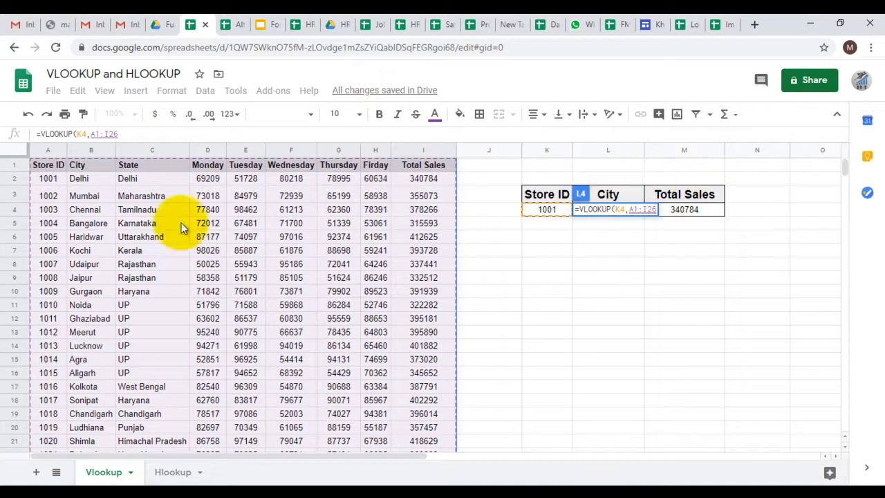
text(,)
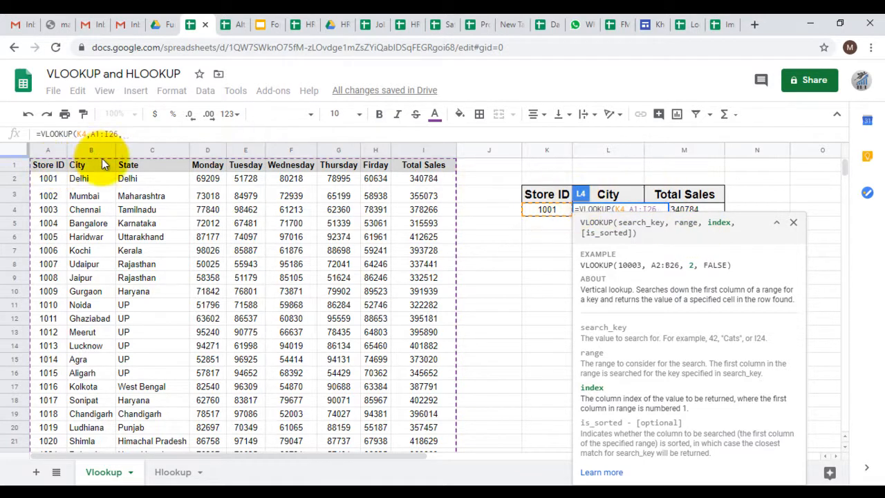
Set the column index to 2, complete the City formula without the optional sorted argument, and review it in L4
text(2,)
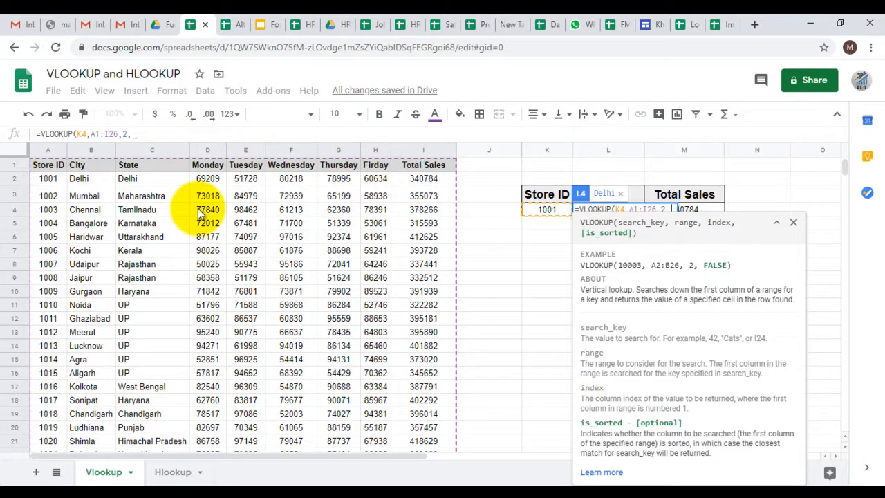
text(0)
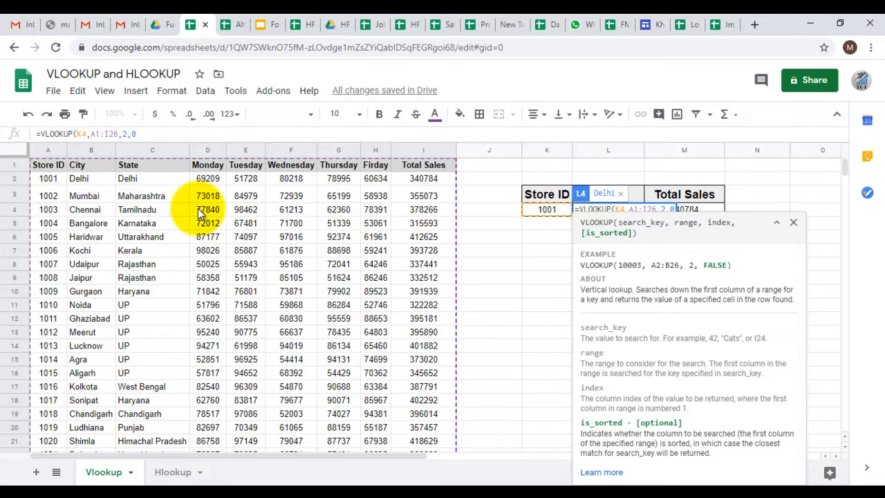
key(BackSpace)
key(BackSpace)
text())
key(Return)
key(Up)
key(F2)
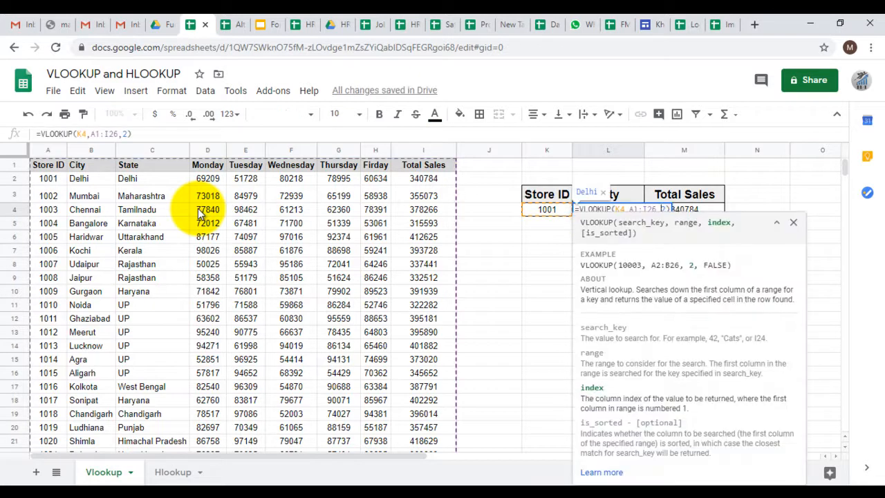
key(Escape)
Change the Store ID in K4 to 1002
key(Left)
key(Left)
key(Left)
key(Up)
key(Left)
key(Up)
key(Right)
key(Right)
key(Right)
key(Down)
key(Down)
text(1002)
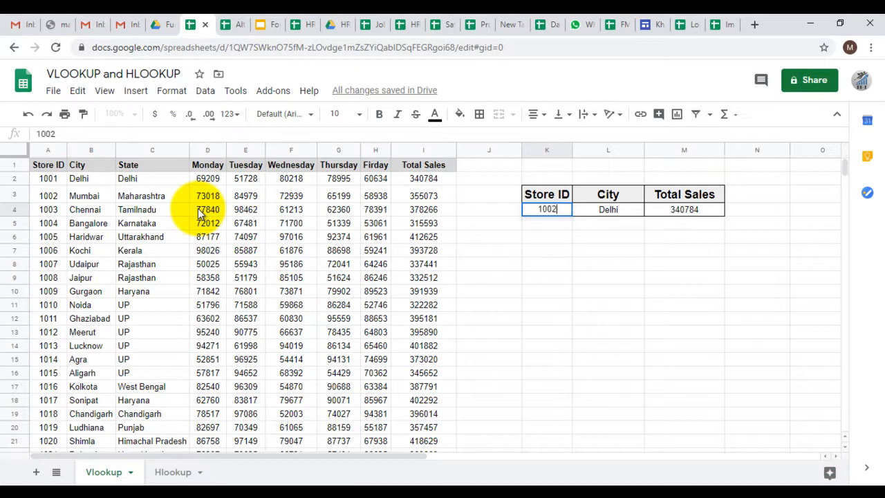
key(Return)
Add FALSE as the last argument of the City VLOOKUP in L4 for an exact match
key(Up)
key(Right)
key(F2)
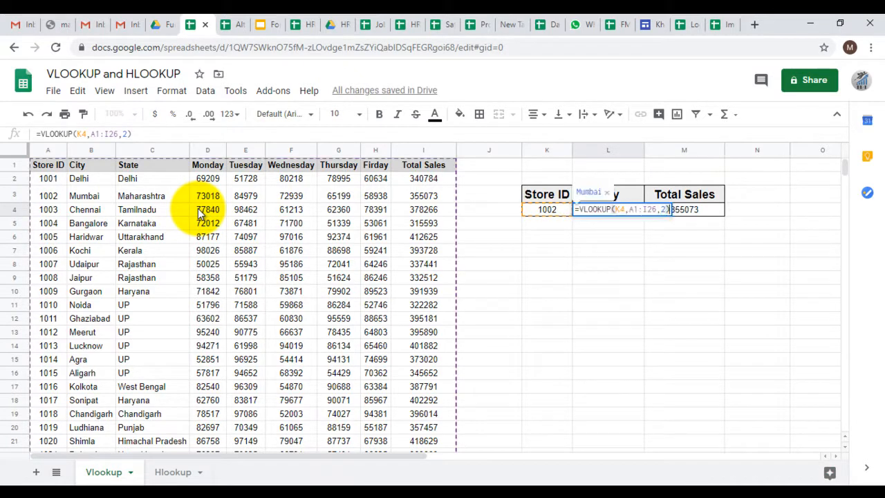
text(,0)
key(BackSpace)
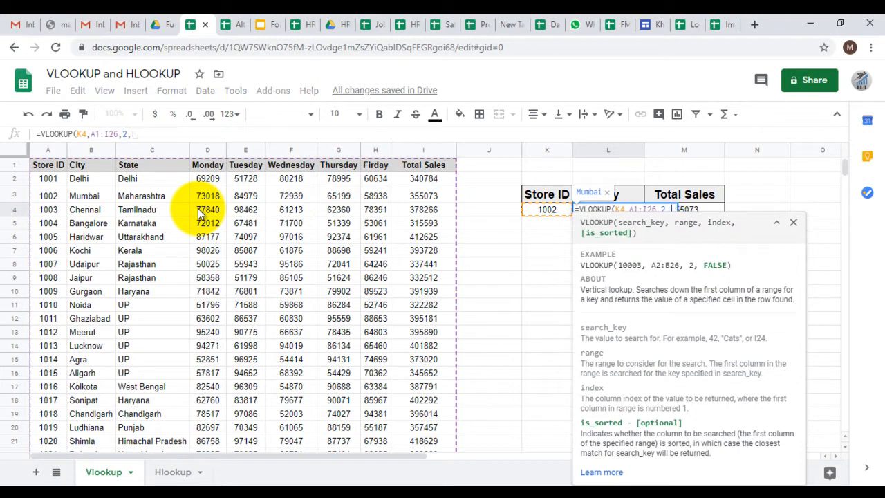
text(FALSE))
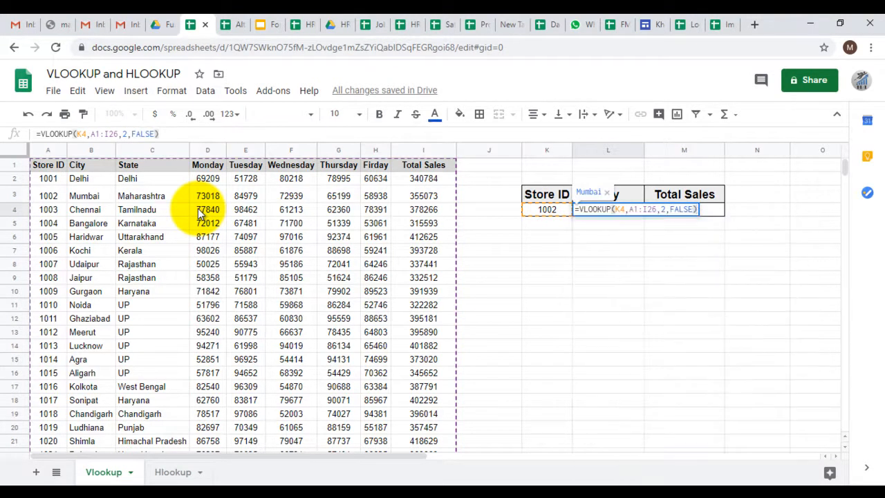
key(Return)
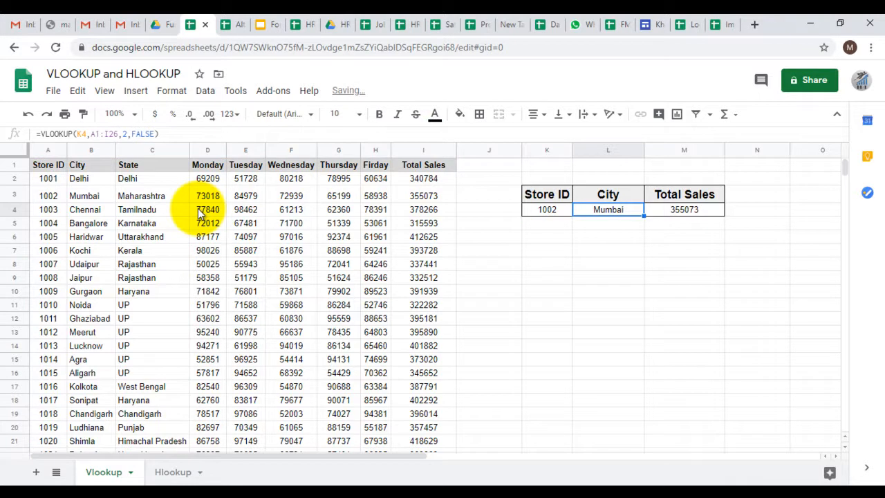
Copy the City VLOOKUP formula from L4 into the Total Sales cell M4
key(Right)
key(Left)
key(Return)
key(ctrl+a)
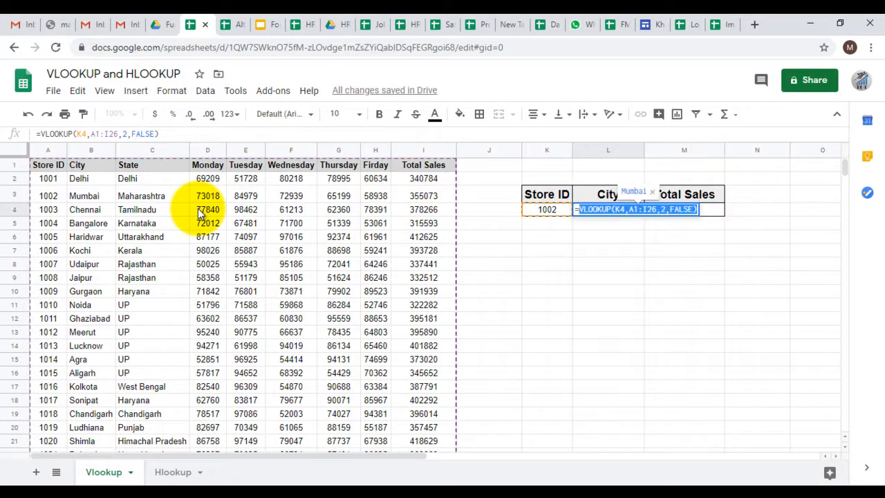
key(Escape)
key(Right)
text(=)
key(ctrl+v)
key(Return)
key(Up)
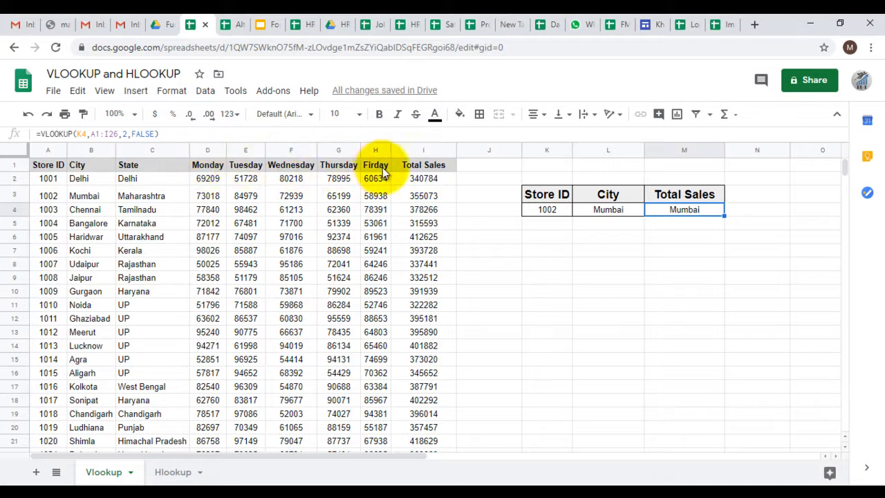
Change the column index in the Total Sales formula in M4 to 9
click(123, 133)
text(9)
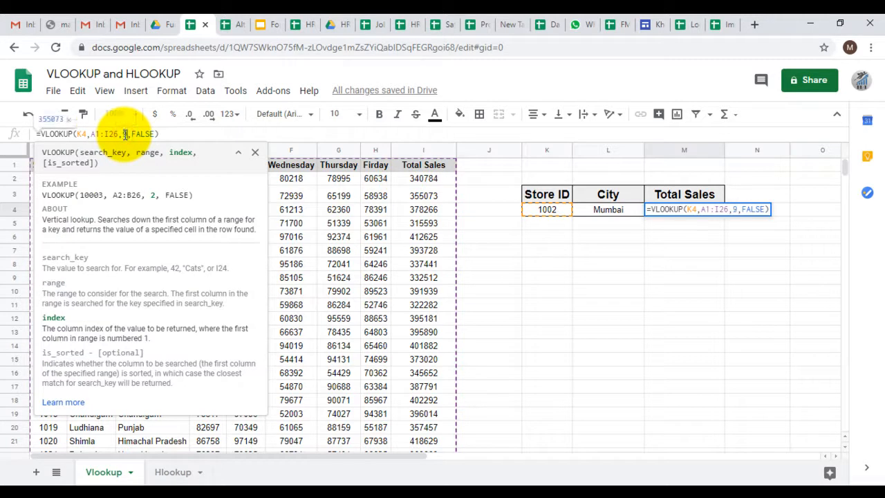
key(Return)
Set the Store ID in K4 to 1005 and compare the looked-up city and total sales with row 6
click(547, 211)
text(1005)
key(Return)
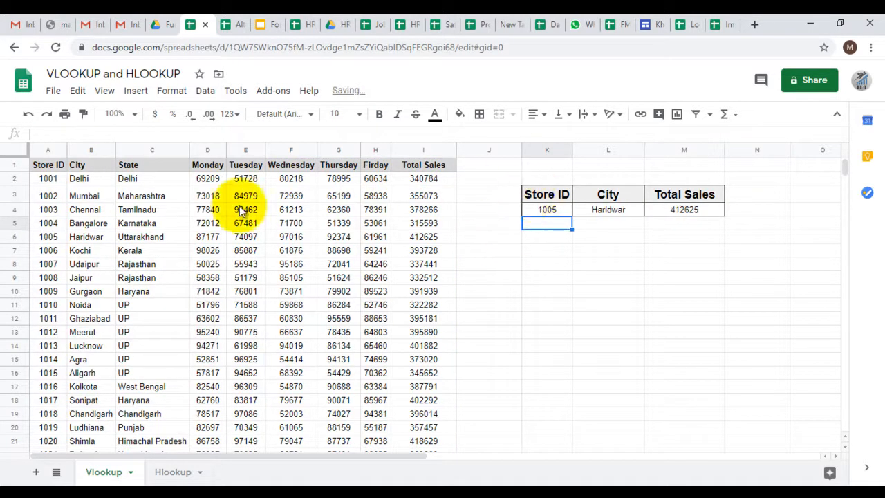
click(86, 240)
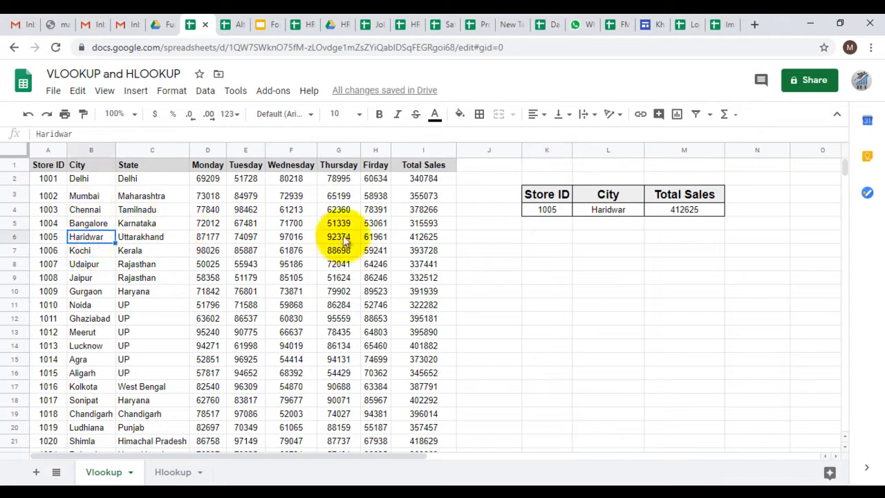
click(413, 237)
click(692, 207)
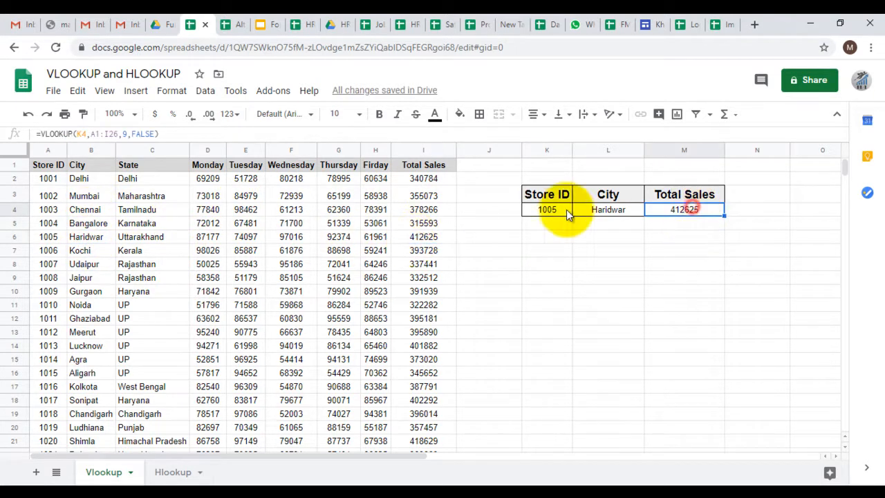
Set the Store ID in K4 to 1016 and compare the looked-up total sales with row 17
click(544, 210)
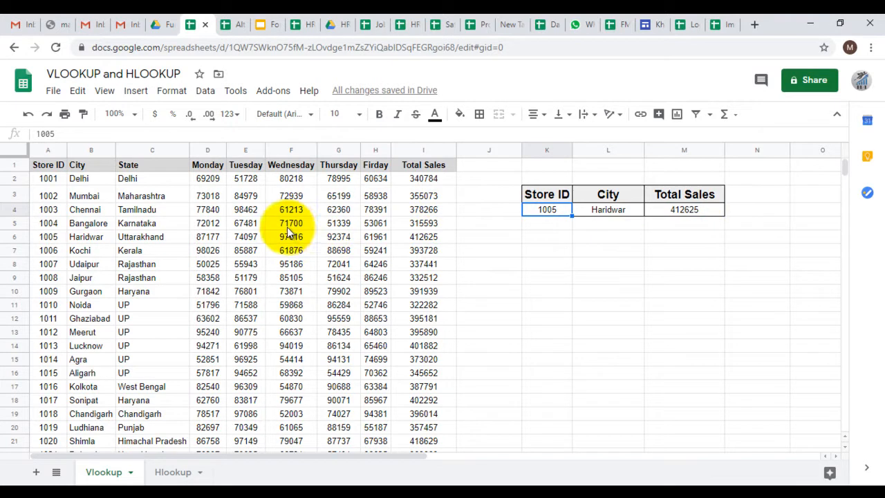
text(16)
key(Return)
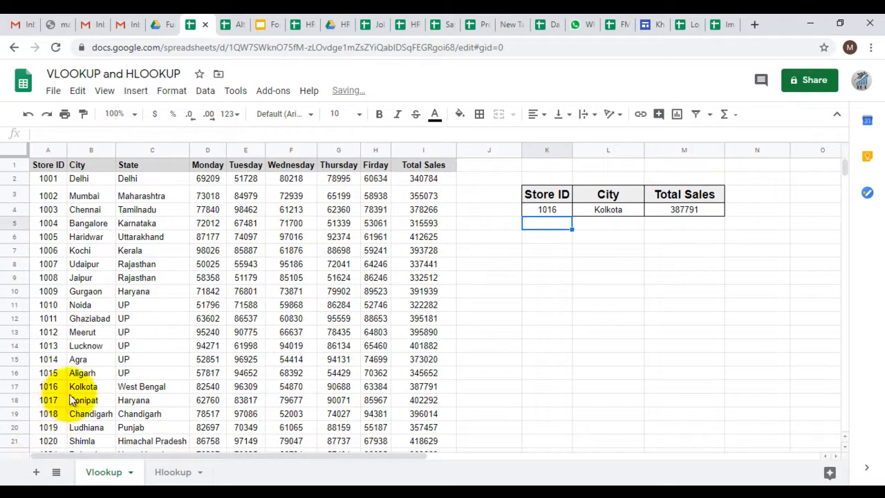
click(426, 386)
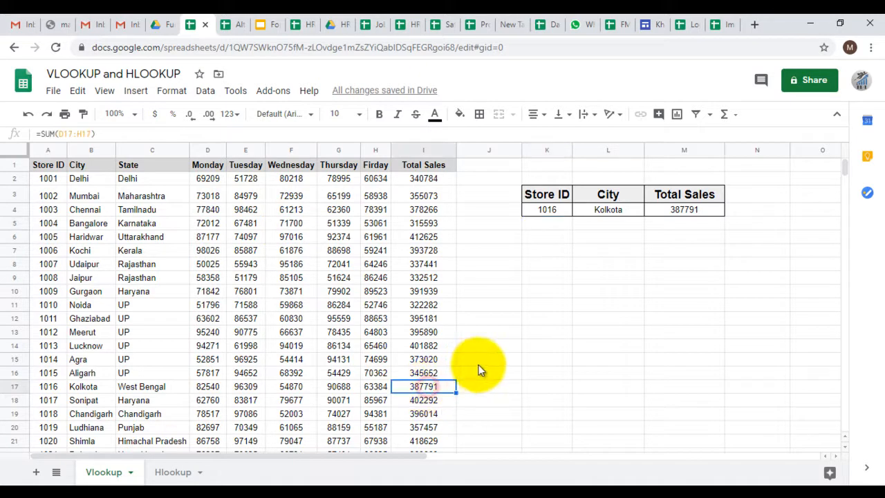
click(681, 210)
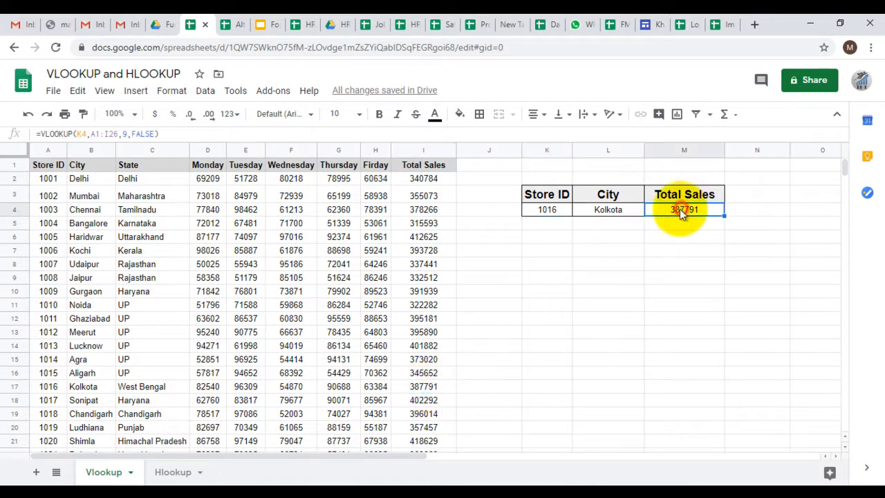
click(439, 375)
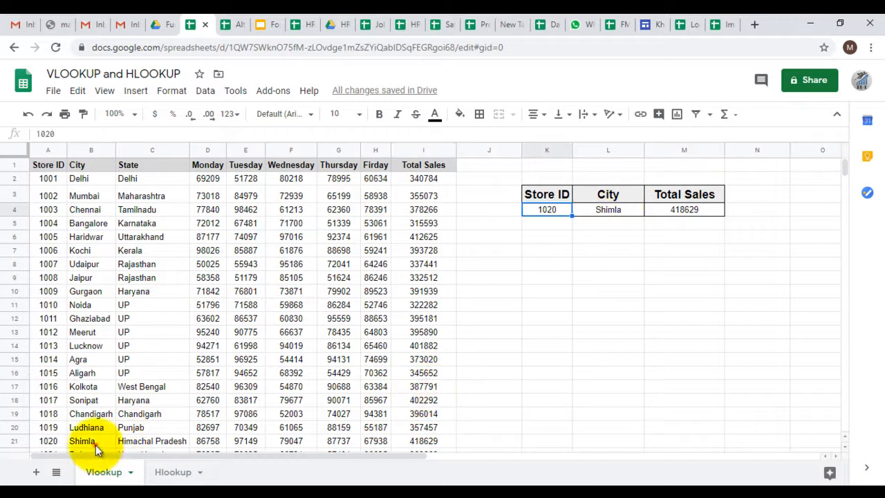
Set the Store ID in K4 to 1020 and compare the looked-up total sales with row 21
click(95, 445)
click(425, 445)
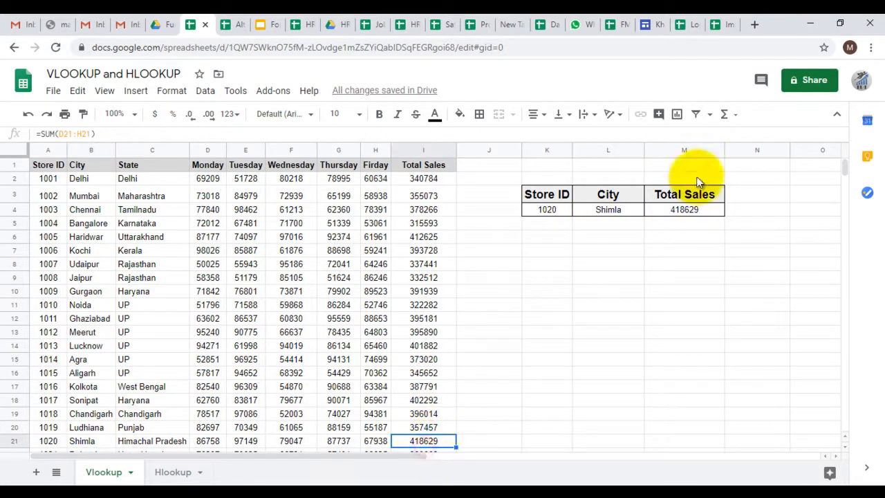
click(691, 209)
click(526, 227)
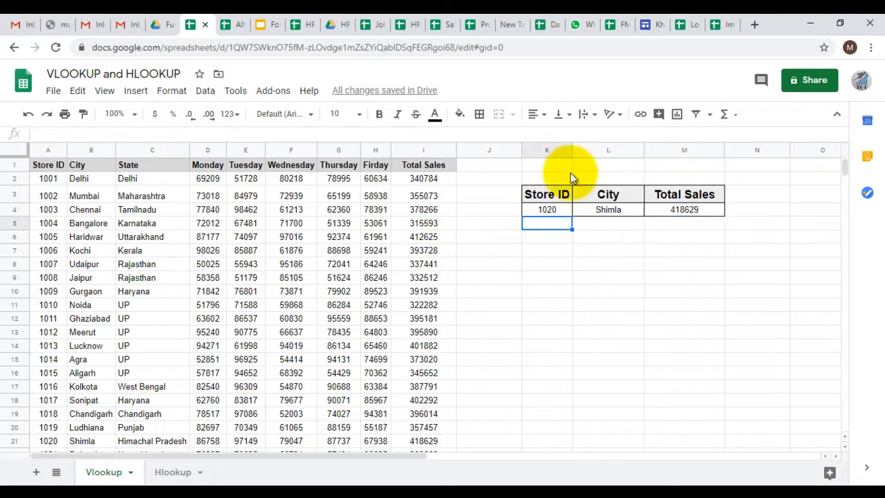
click(514, 174)
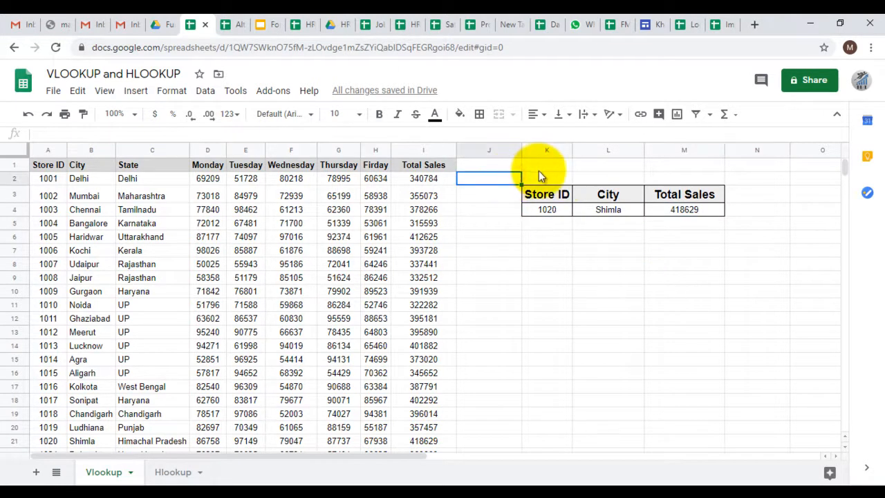
click(538, 169)
click(527, 250)
click(498, 237)
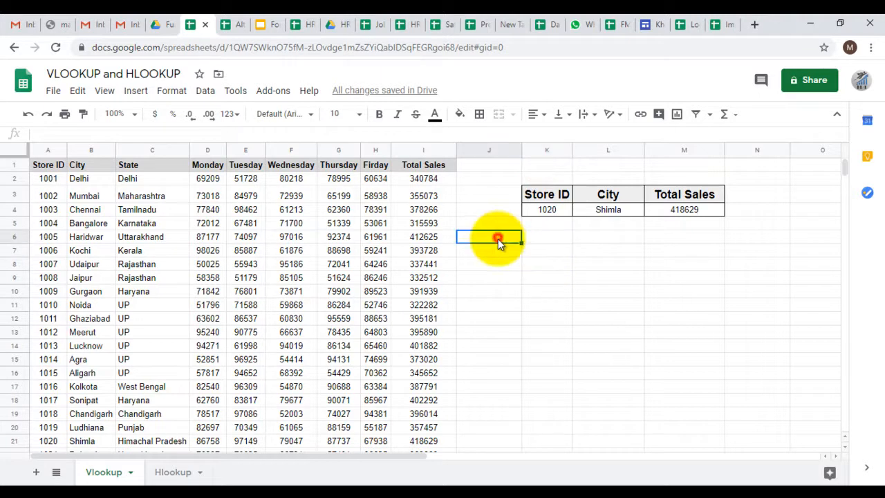
click(240, 307)
Open the Hlookup sheet and look over the student marks table and the lookup block beside it
click(173, 474)
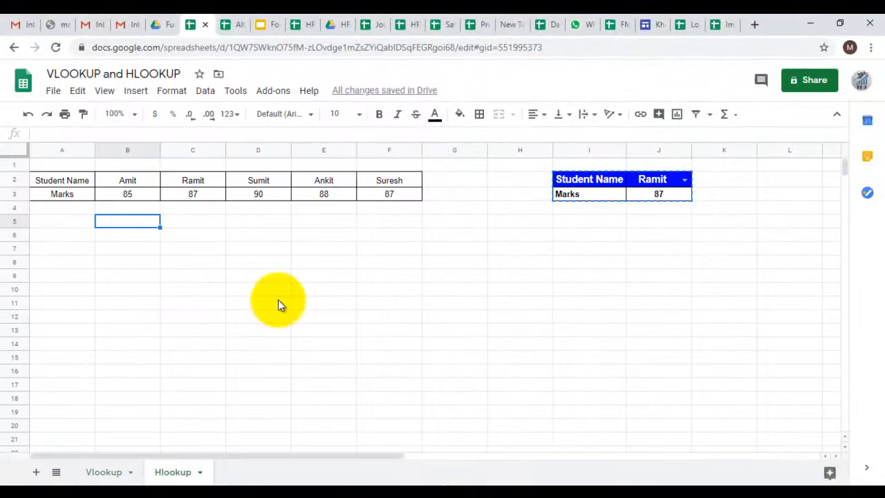
click(348, 184)
click(548, 246)
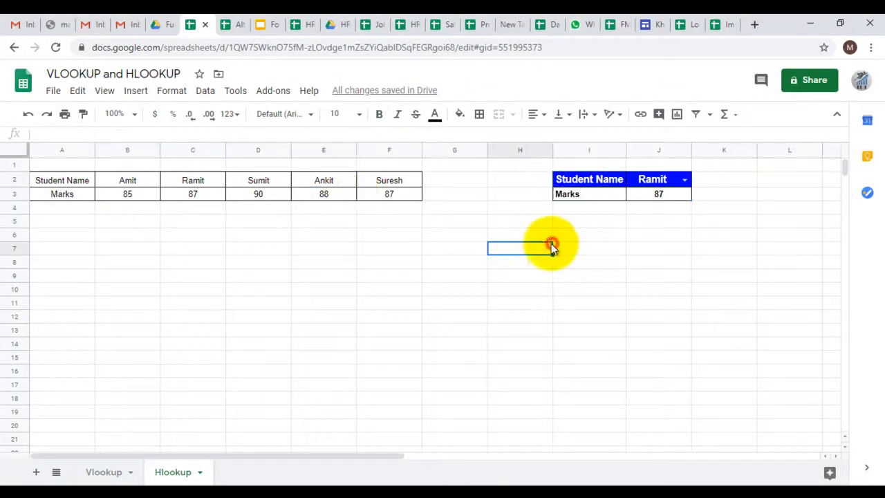
Try different students from the name list in J2 to see the marks lookup in J3, finishing with the student from C2
click(684, 179)
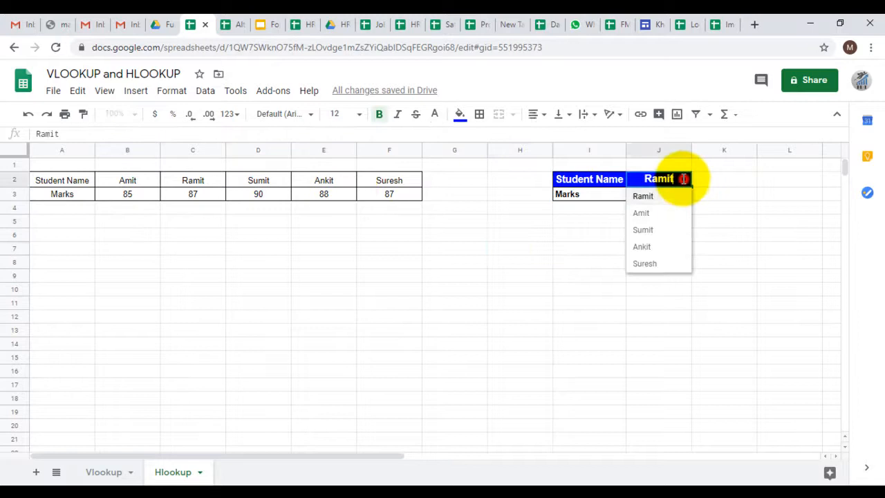
click(643, 246)
click(684, 179)
click(643, 265)
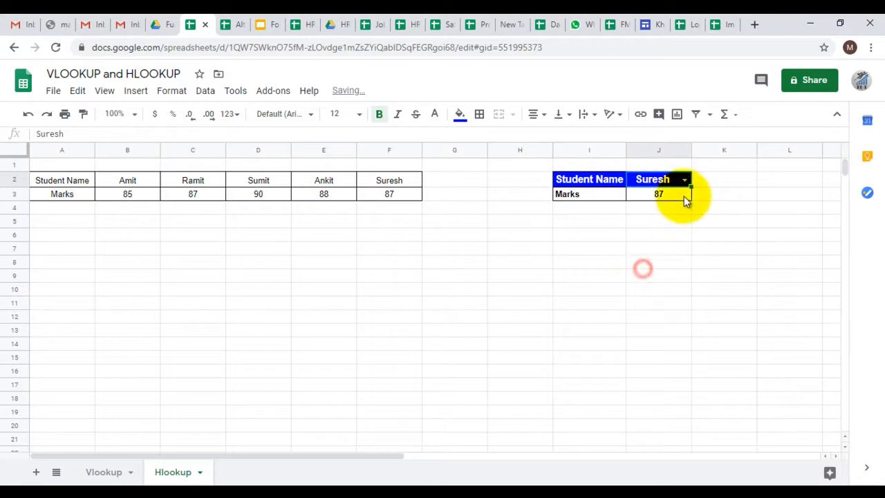
click(684, 180)
click(644, 231)
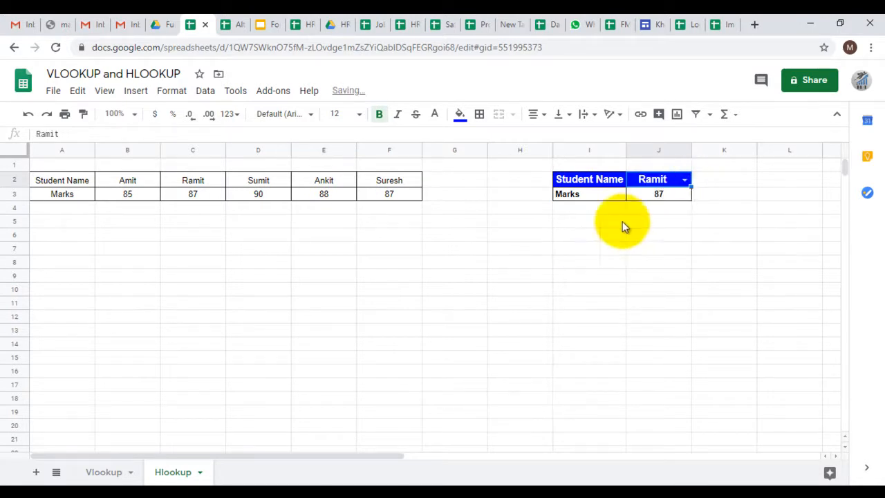
click(684, 179)
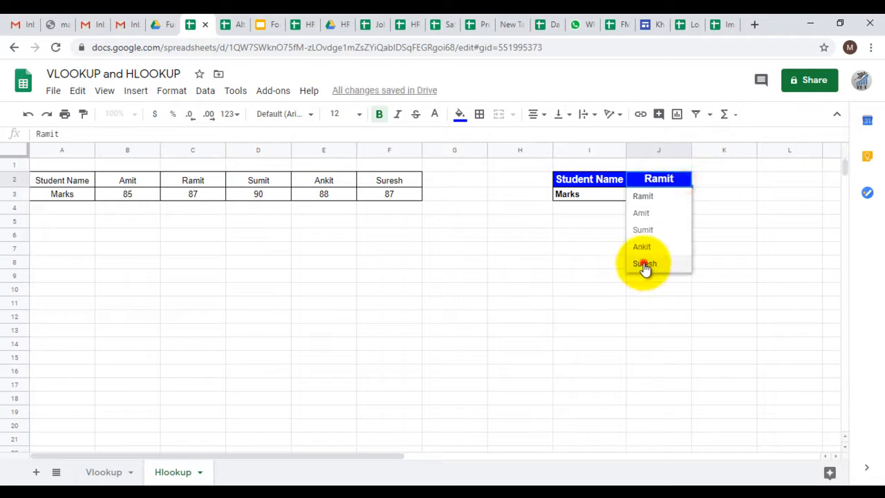
click(644, 264)
click(683, 179)
click(658, 230)
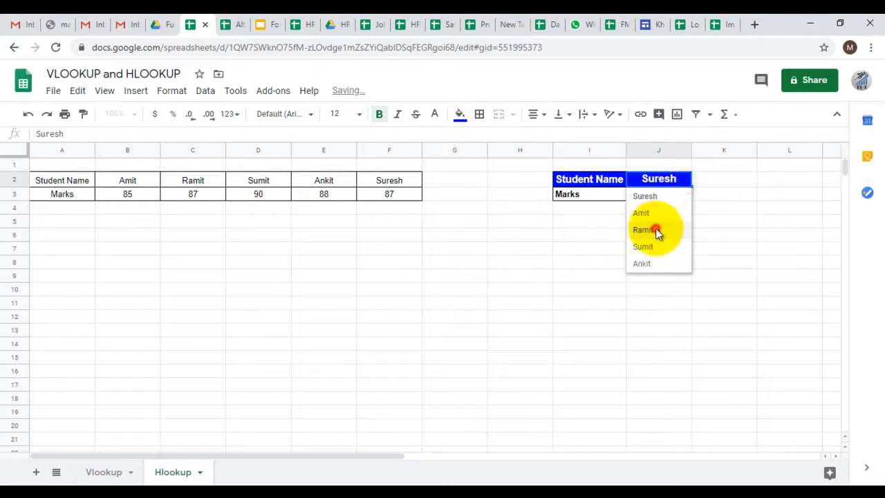
Try the students from E2, D2 and F2 in the J2 name list to test the marks lookup in J3
click(641, 278)
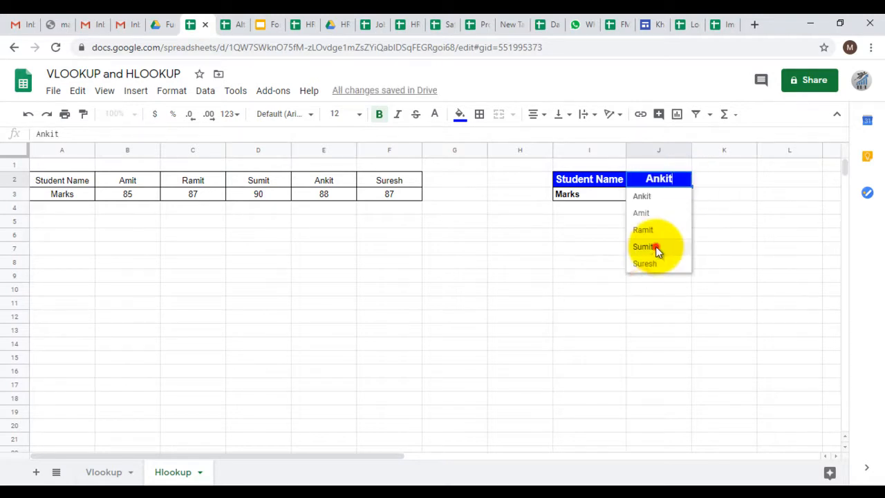
click(658, 247)
click(670, 235)
click(684, 179)
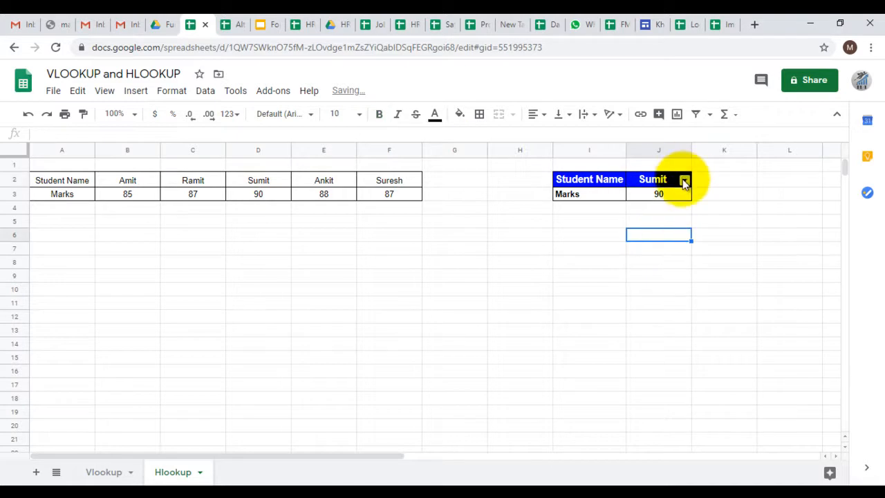
click(683, 180)
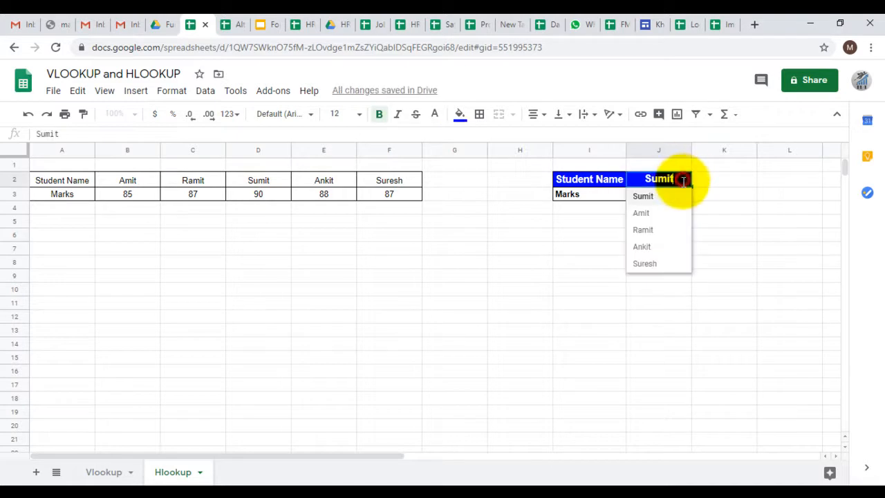
click(646, 265)
click(646, 260)
click(662, 239)
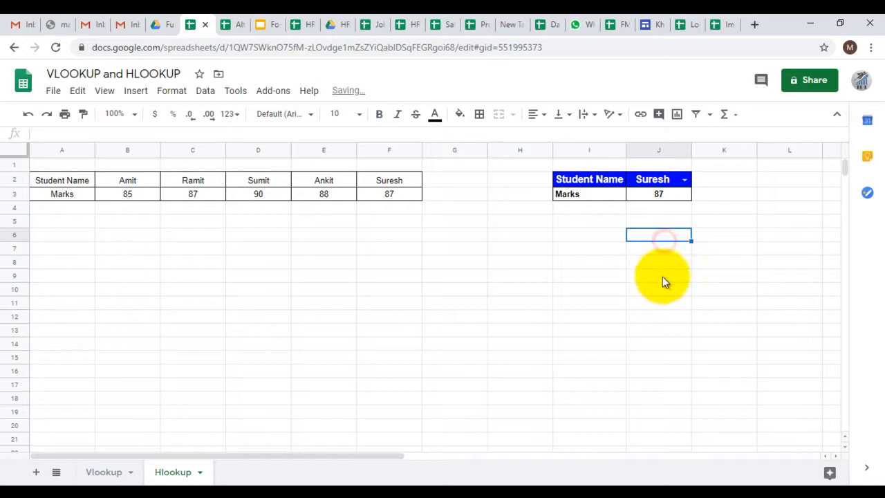
click(662, 278)
click(671, 263)
click(664, 291)
click(673, 227)
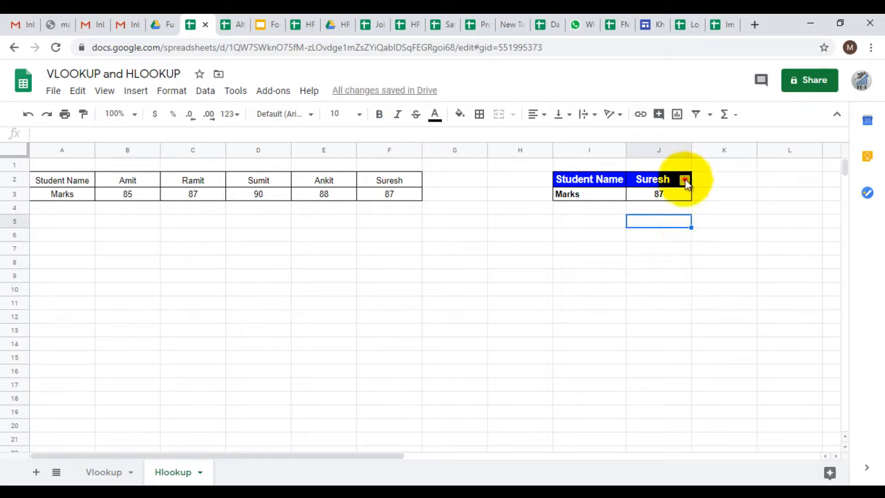
Cycle through more students in J2, finish with the one from D2, and inspect the lookup formula in J3
click(685, 180)
click(640, 256)
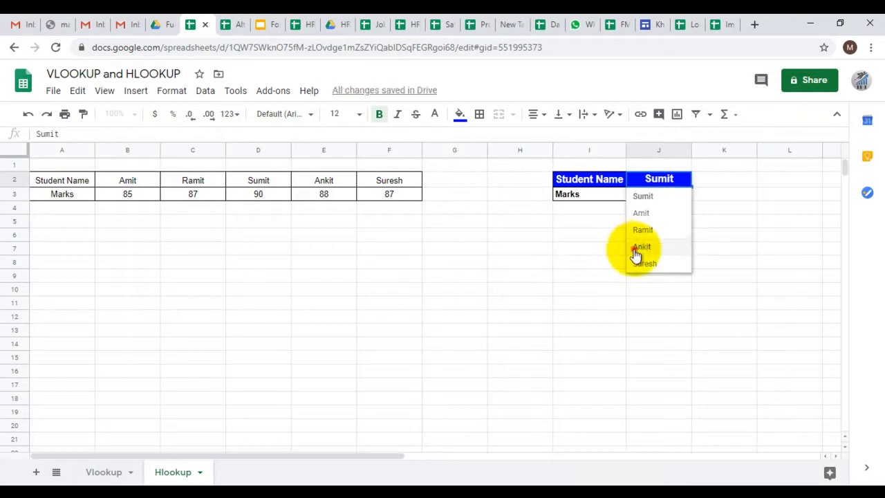
click(637, 248)
click(647, 237)
click(685, 181)
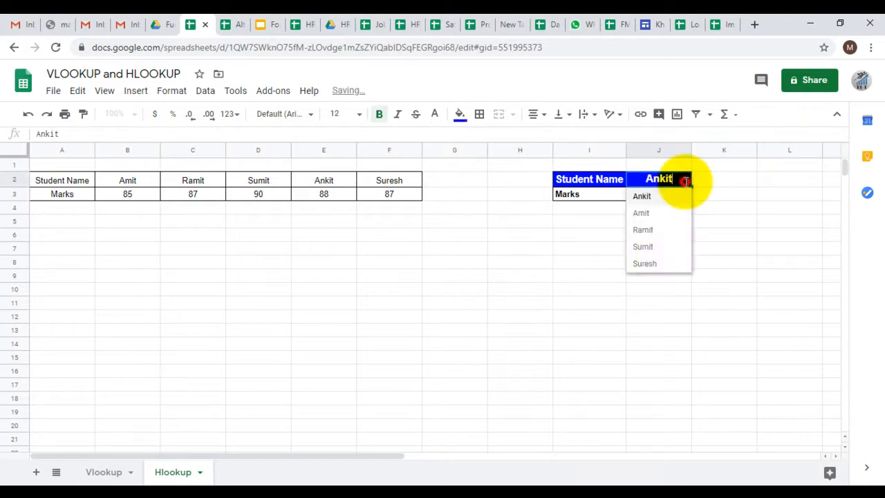
click(657, 266)
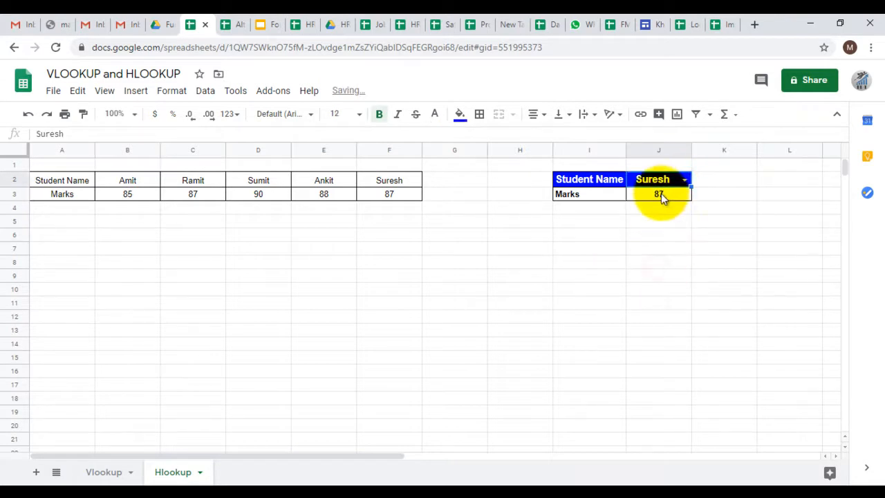
click(660, 185)
click(656, 248)
click(654, 247)
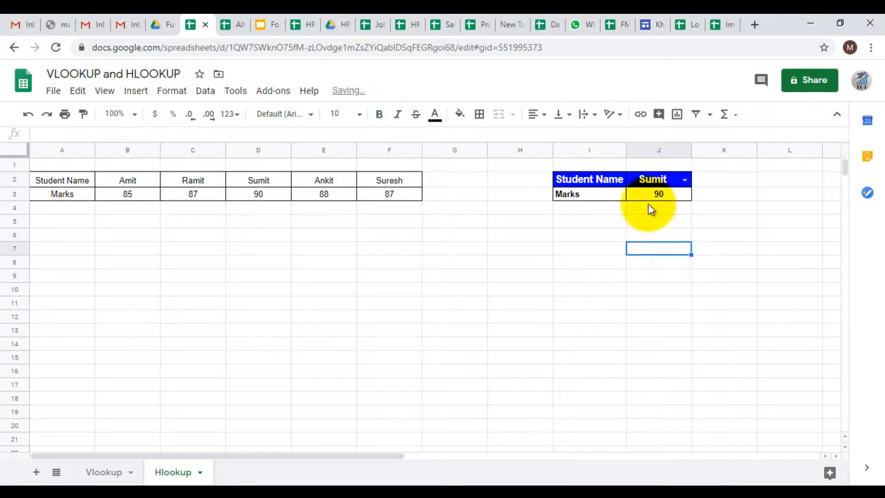
click(643, 201)
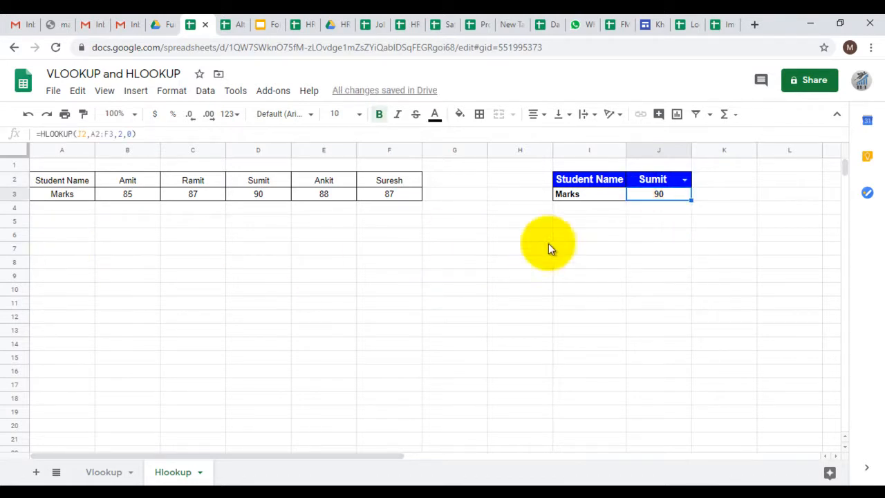
Open the Vlookup sheet and examine how the Store ID and Total Sales data are arranged in vertical columns
click(103, 472)
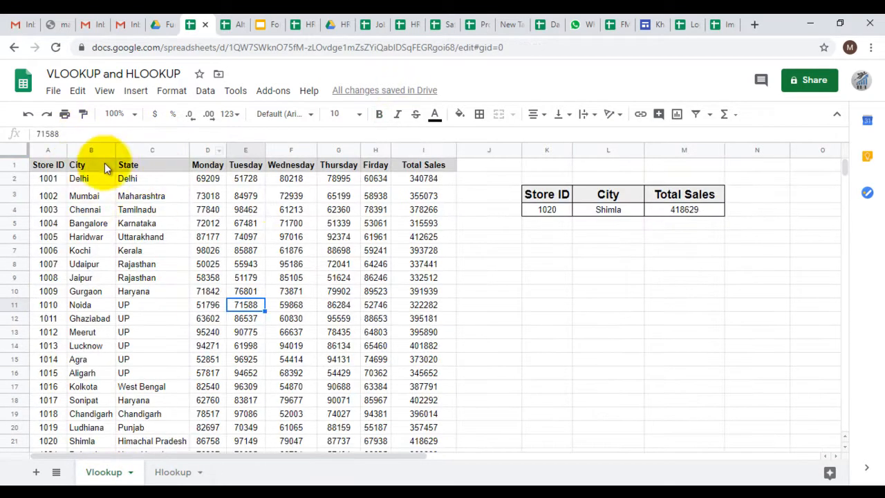
click(49, 166)
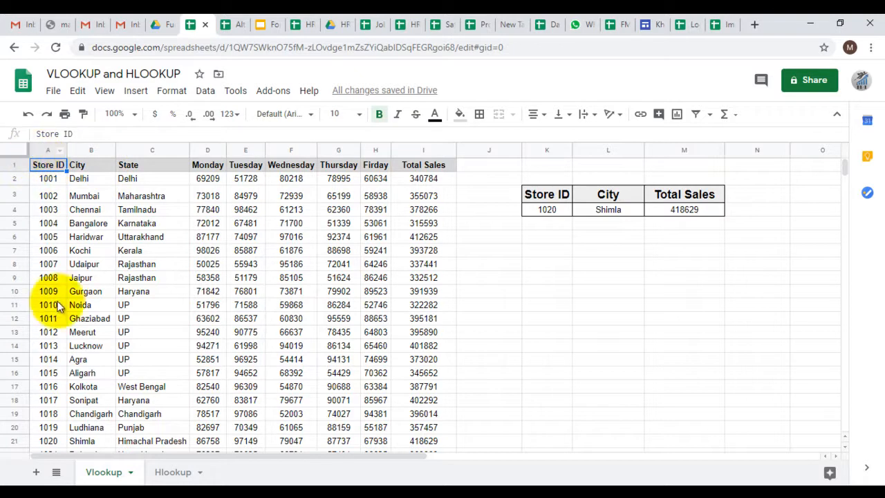
click(419, 150)
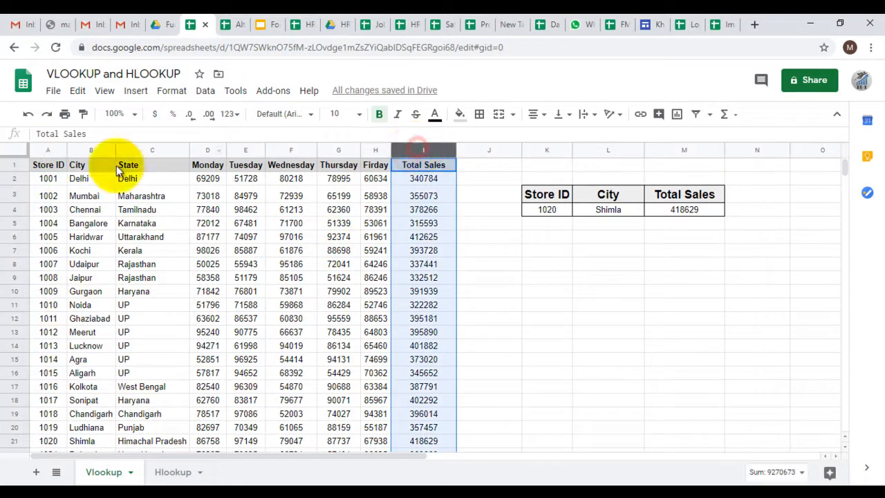
click(37, 154)
Return to the Hlookup sheet and examine how the student names and marks run horizontally across rows 2 and 3
click(173, 473)
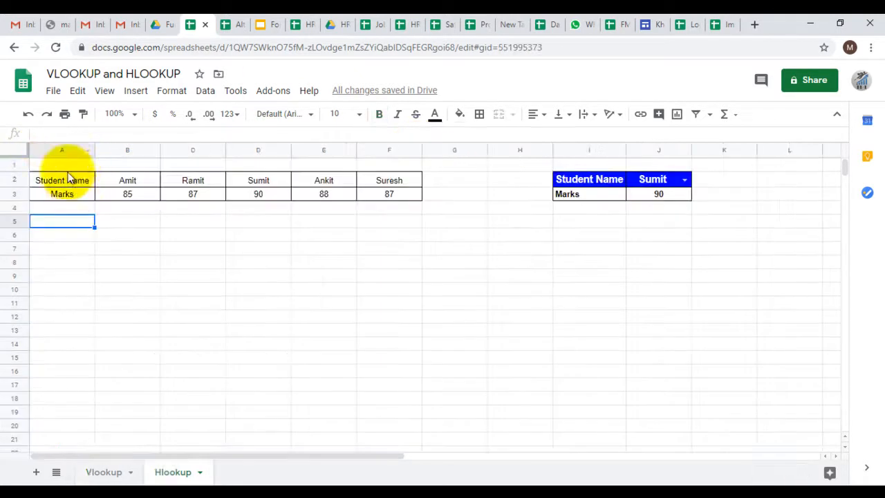
click(62, 150)
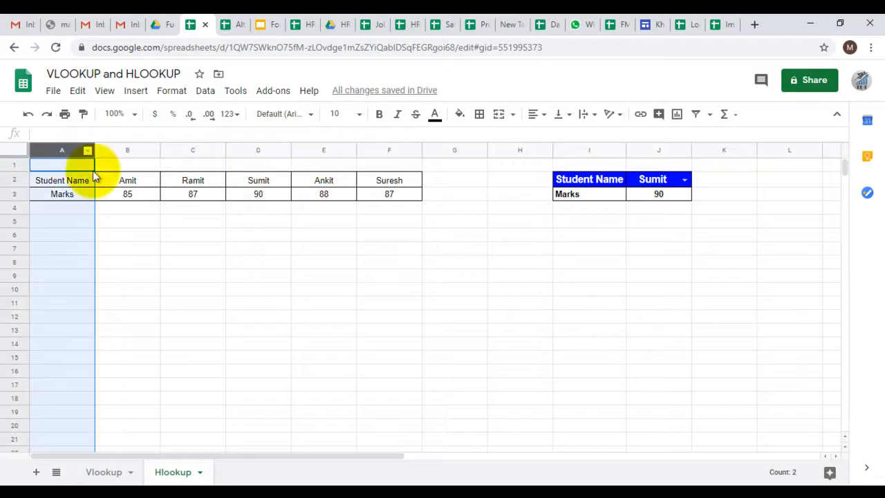
click(14, 180)
drag(5, 199, 6, 195)
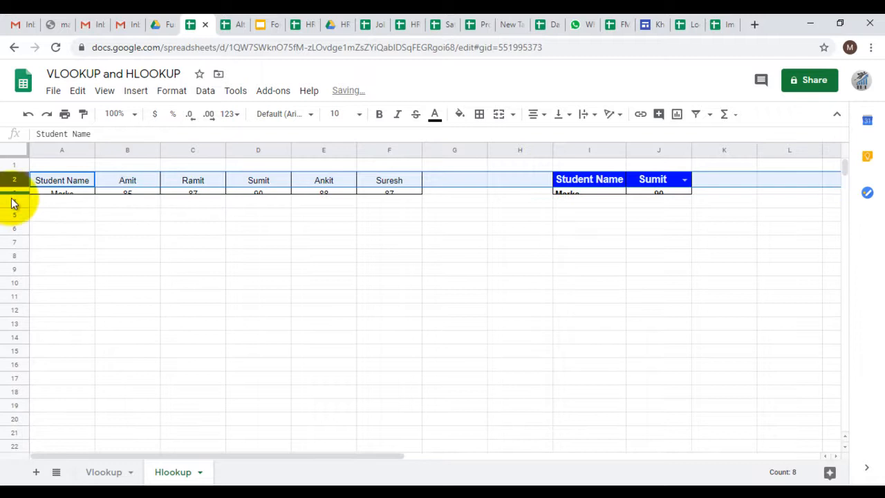
key(ctrl+z)
click(61, 235)
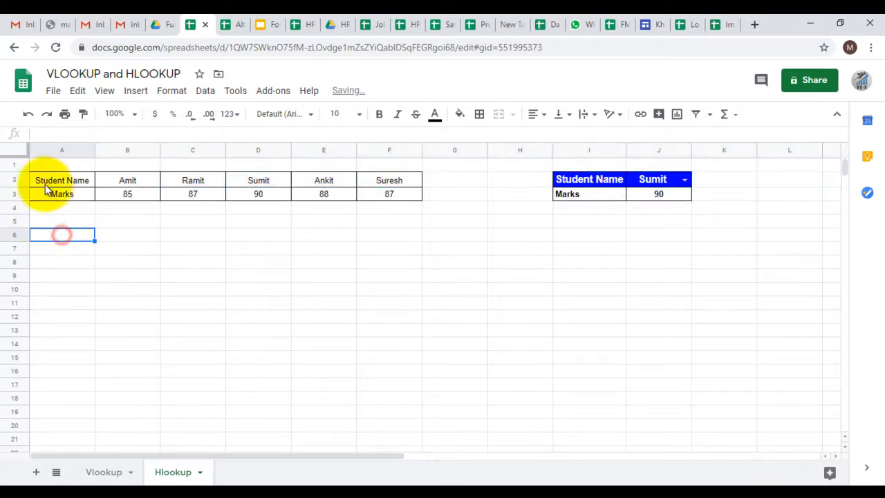
click(6, 181)
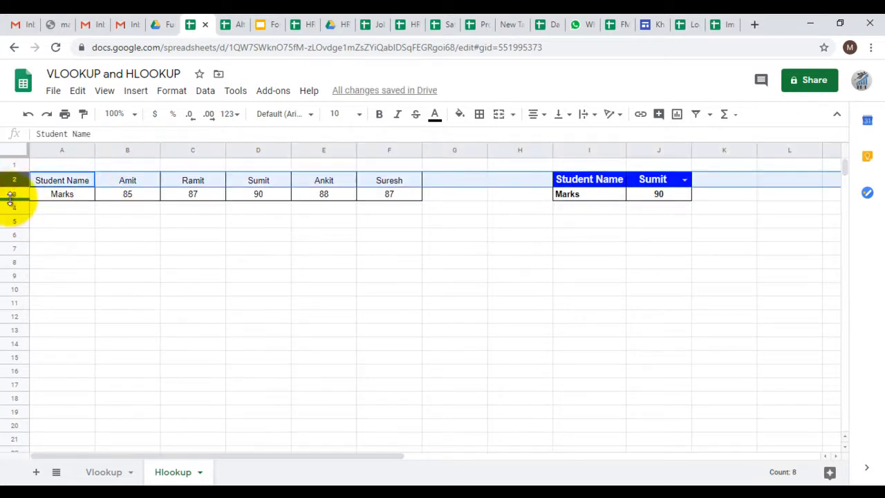
click(9, 194)
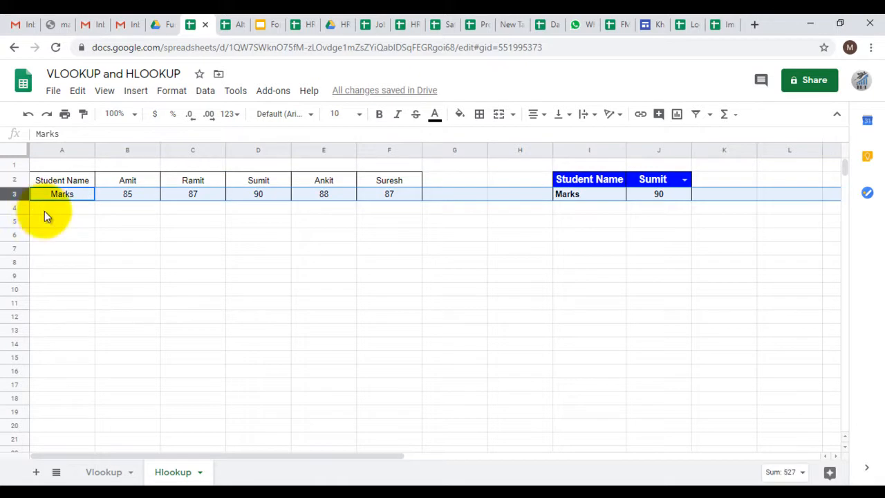
click(56, 266)
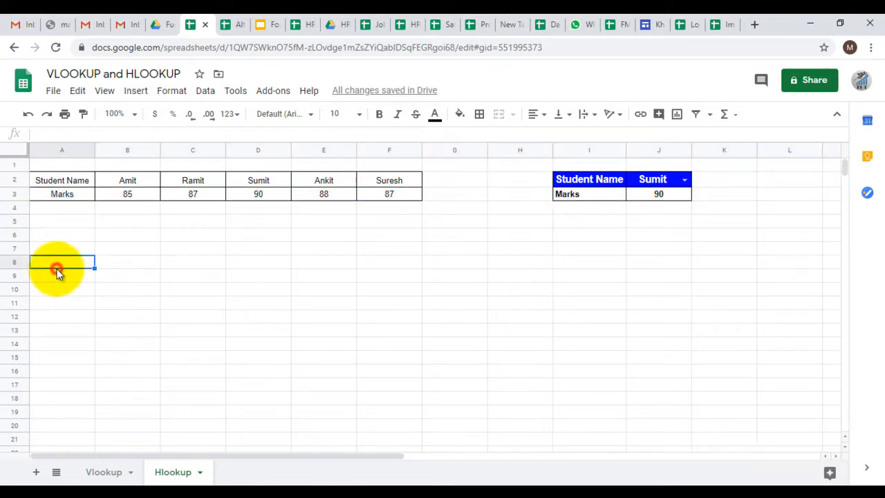
click(12, 261)
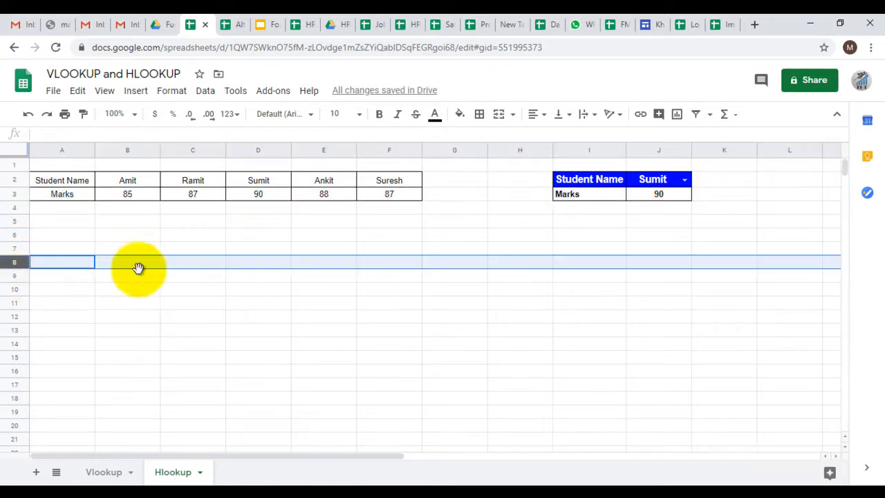
Start a new HLOOKUP formula in J3 with J2 as the search key
click(645, 197)
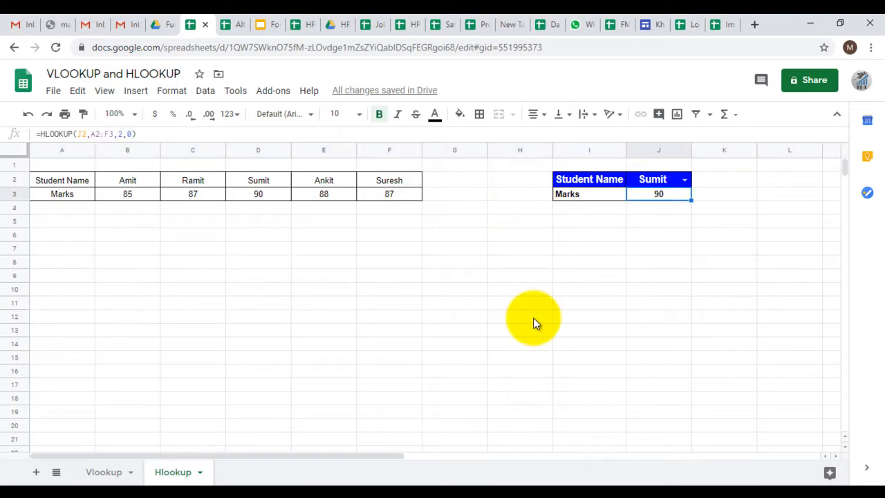
text(=)
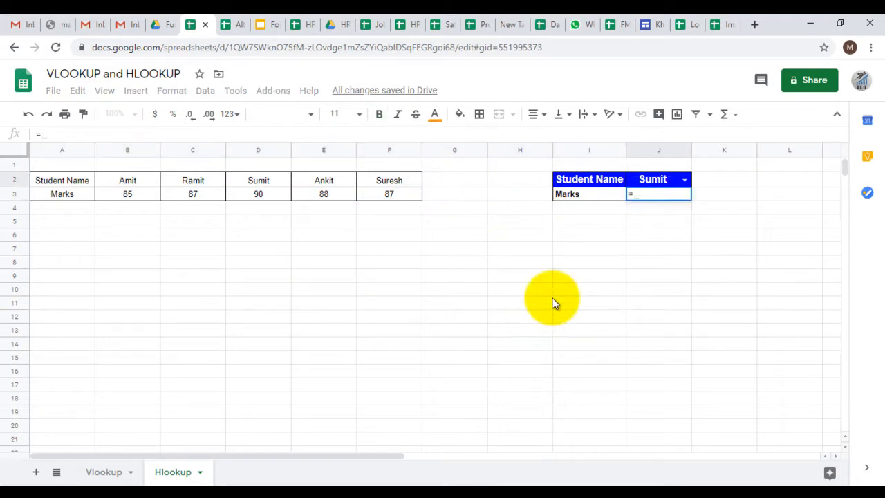
text(hl)
key(Tab)
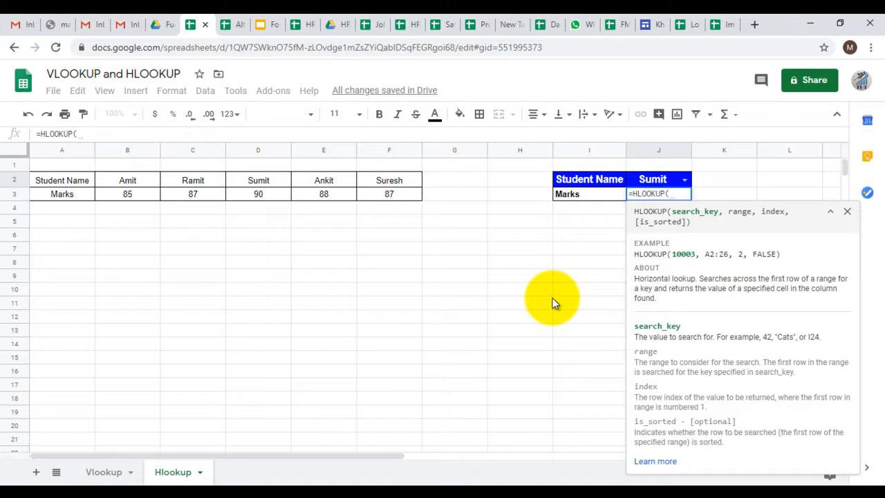
key(Up)
text(,)
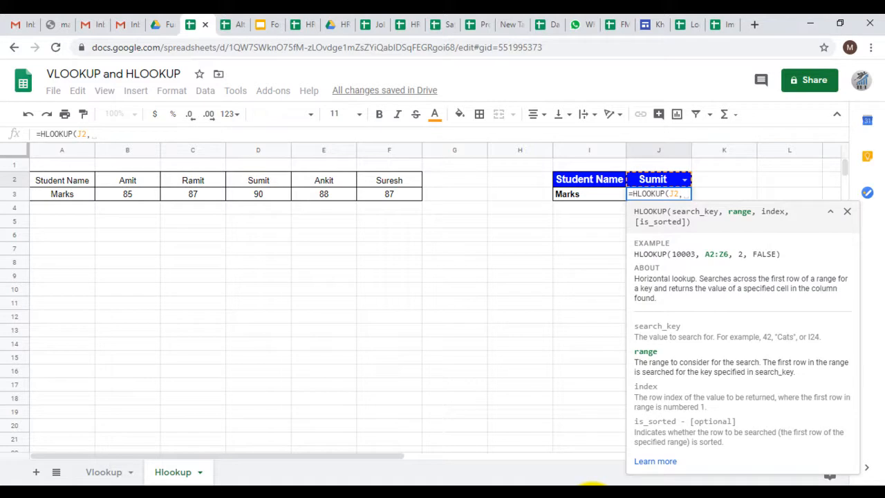
Set the HLOOKUP formula's lookup range to A2:F6
key(ctrl+Left)
key(ctrl+Left)
key(ctrl+Left)
key(Up)
key(shift+Down)
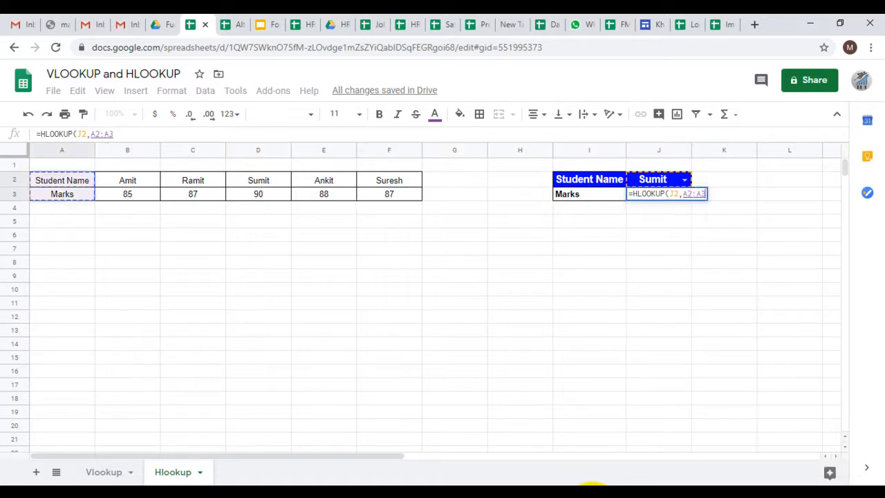
key(shift+Right)
key(shift+Right)
key(shift+Right)
key(shift+Right)
key(shift+Right)
key(shift+Down)
key(shift+Down)
key(shift+Down)
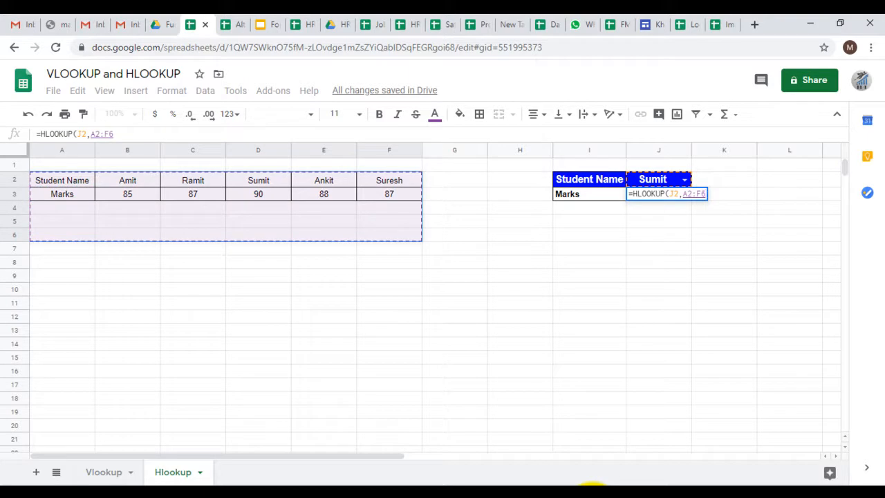
text(,)
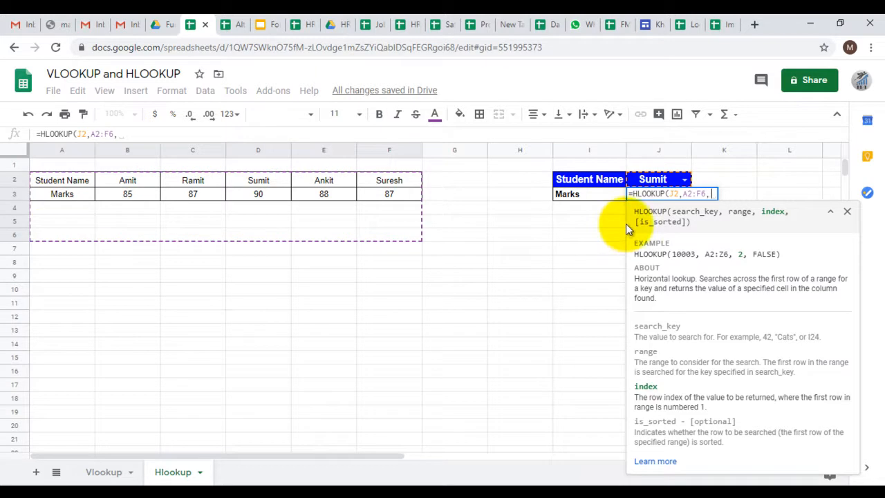
Complete the HLOOKUP formula in J3 with row index 2 and false for an exact match
text(2,)
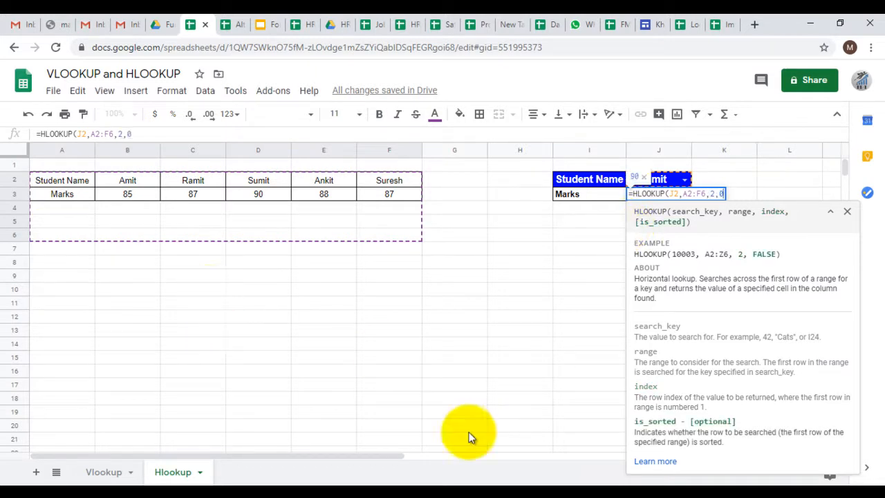
text(false)
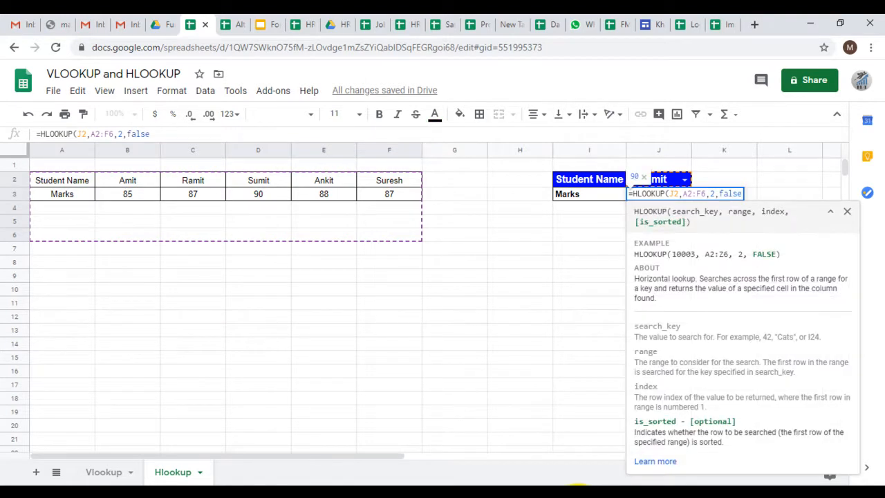
key(Return)
key(Up)
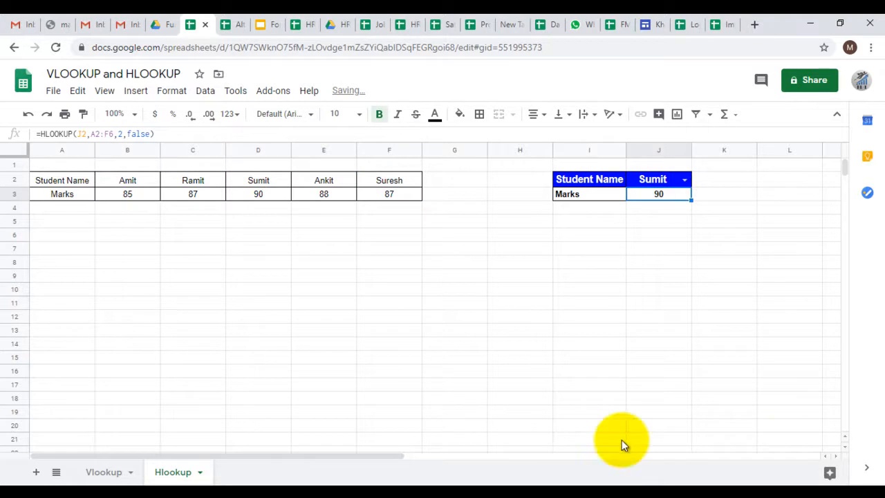
Check the J3 marks against column D, then choose the student from F2 in J2 and compare with column F
click(254, 180)
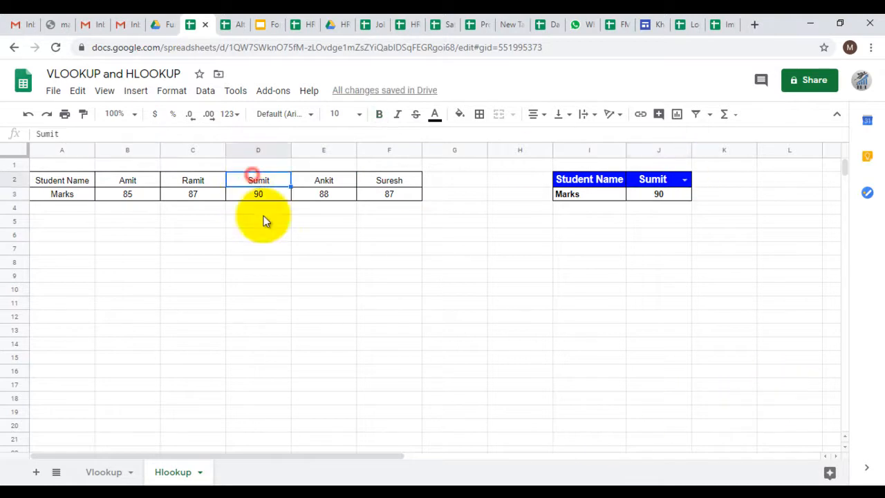
click(685, 180)
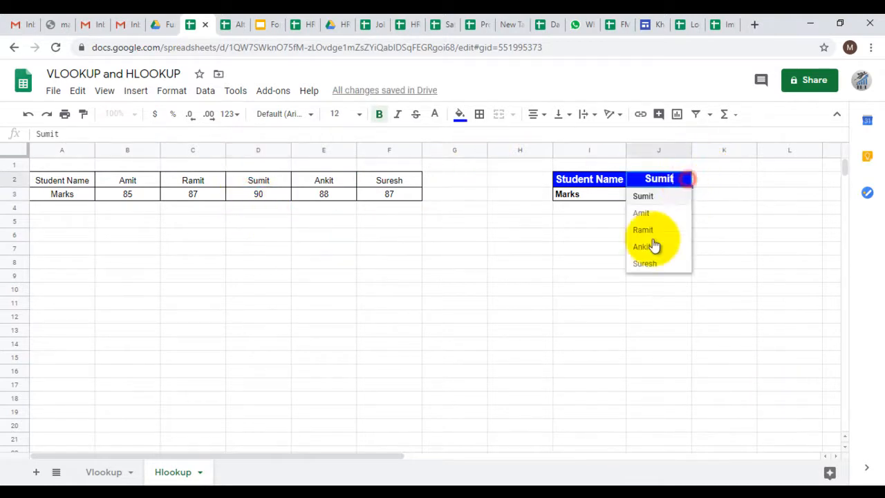
click(648, 260)
click(387, 182)
Choose the student from B2 in J2 and compare the marks with B3, then set J2 to the student from E2
click(676, 184)
click(684, 181)
click(654, 213)
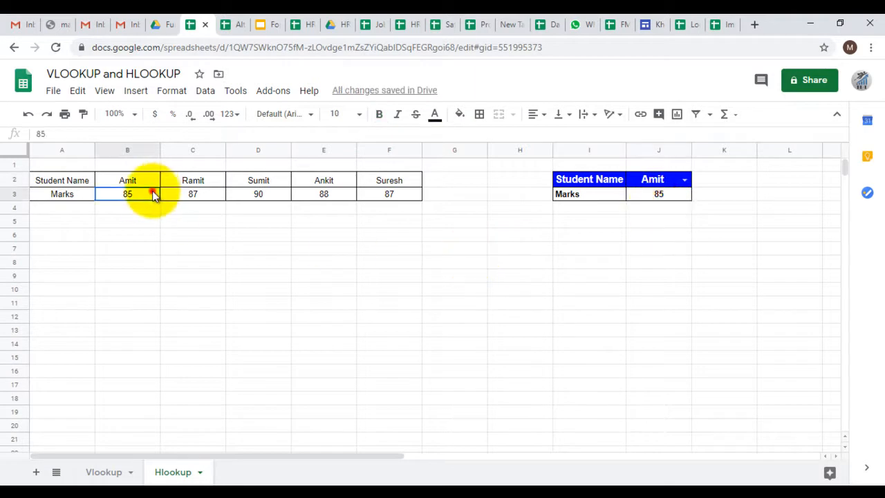
click(683, 180)
click(644, 251)
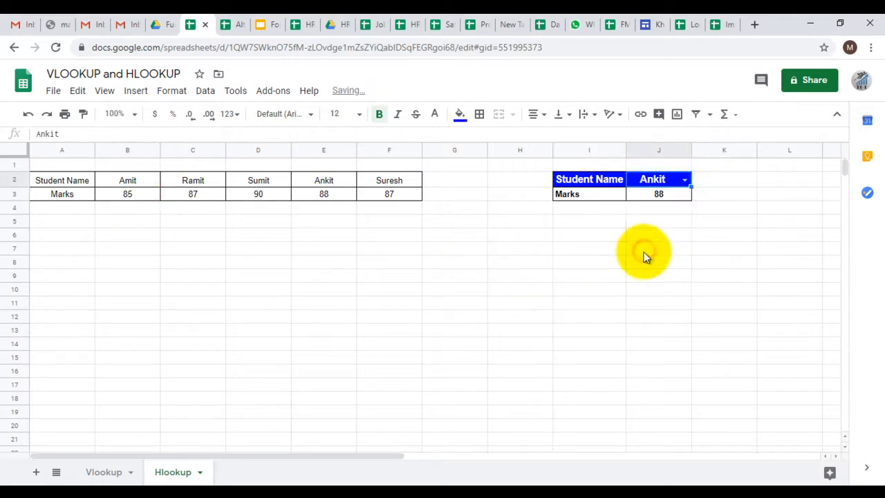
Compare the marks looked up in J3 with the chosen student's marks in E3
click(603, 251)
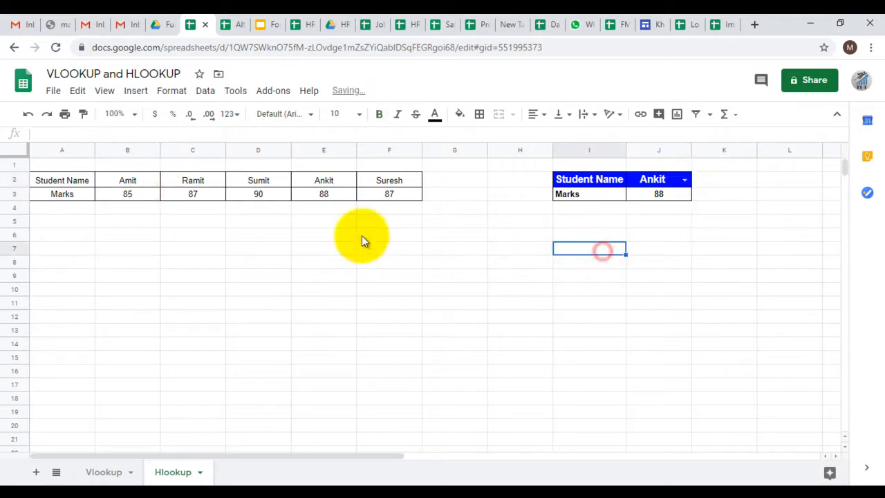
click(312, 193)
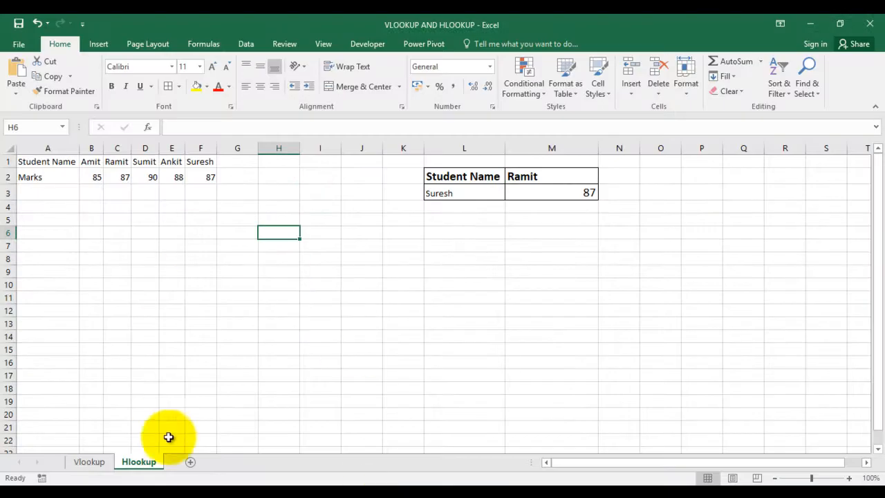
Switch to the Vlookup sheet in Excel and start a VLOOKUP formula in M8 to view its arguments
click(90, 461)
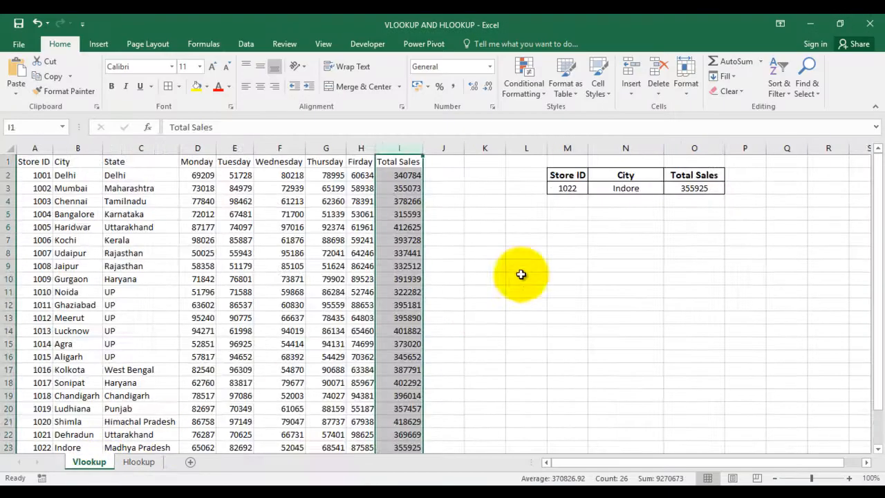
click(568, 253)
text(=)
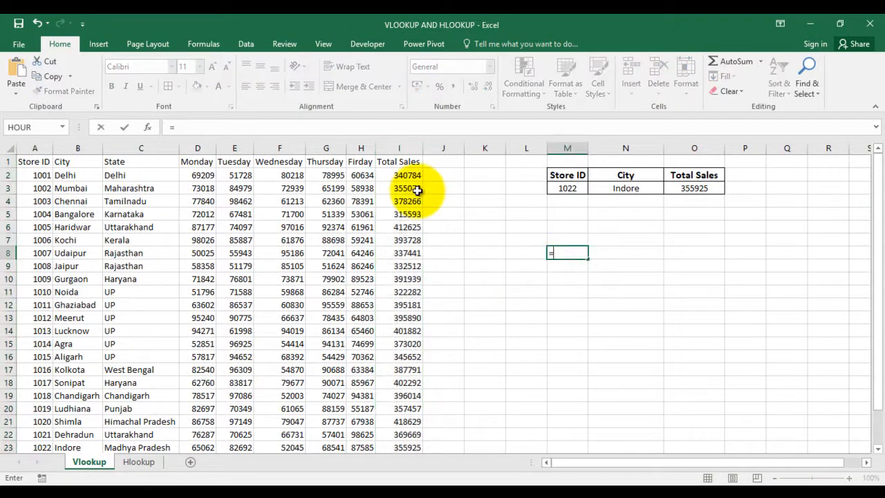
text(vl)
key(Tab)
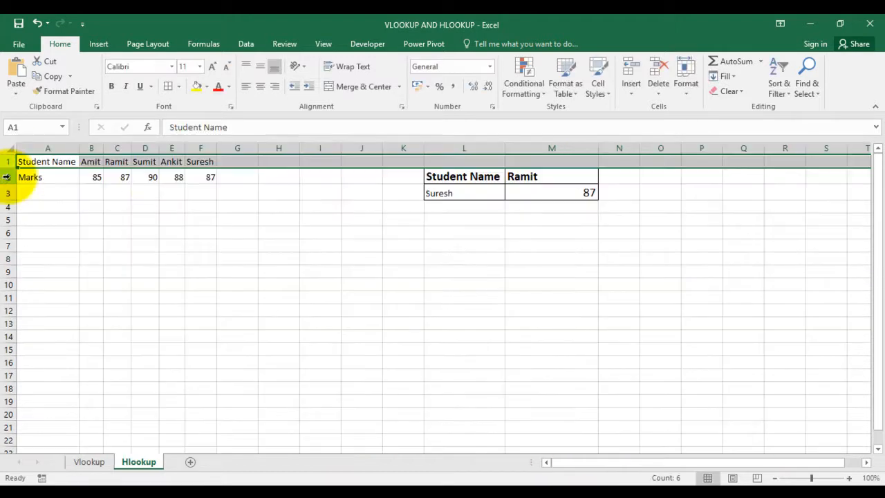
On the Hlookup sheet, examine the student name header in row 1 and the marks in row 2
click(8, 177)
click(4, 162)
click(10, 181)
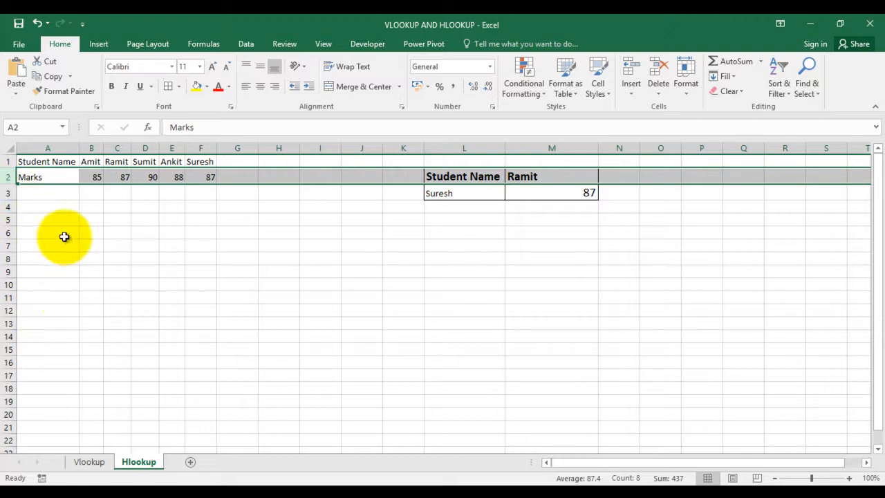
click(6, 162)
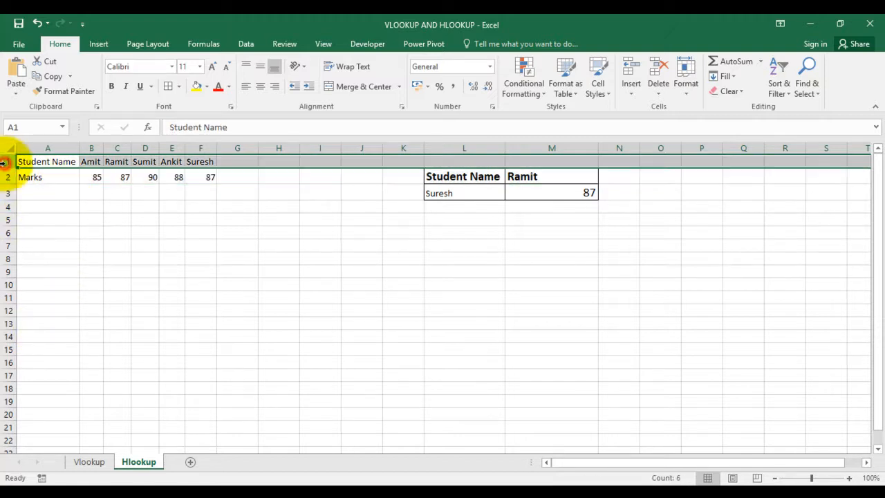
ctrl+click(6, 177)
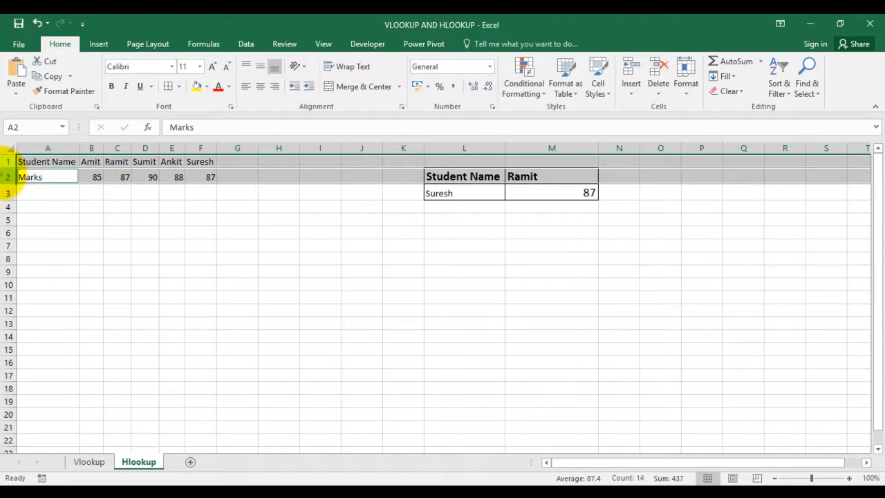
click(4, 163)
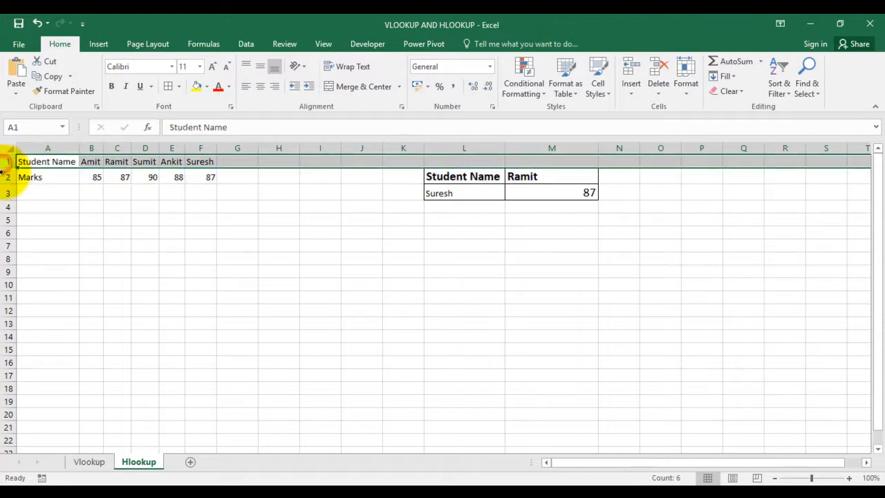
click(55, 202)
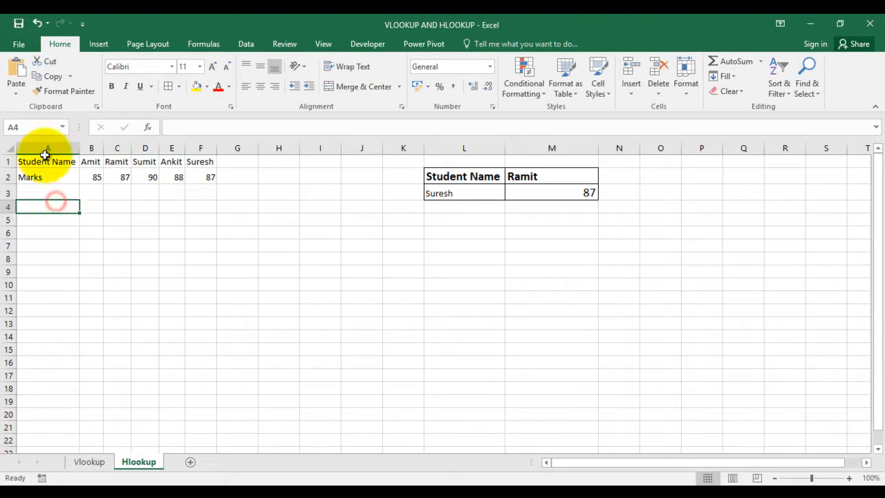
Move the student marks table from A1:F2 so that it starts at B6
drag(43, 157, 117, 177)
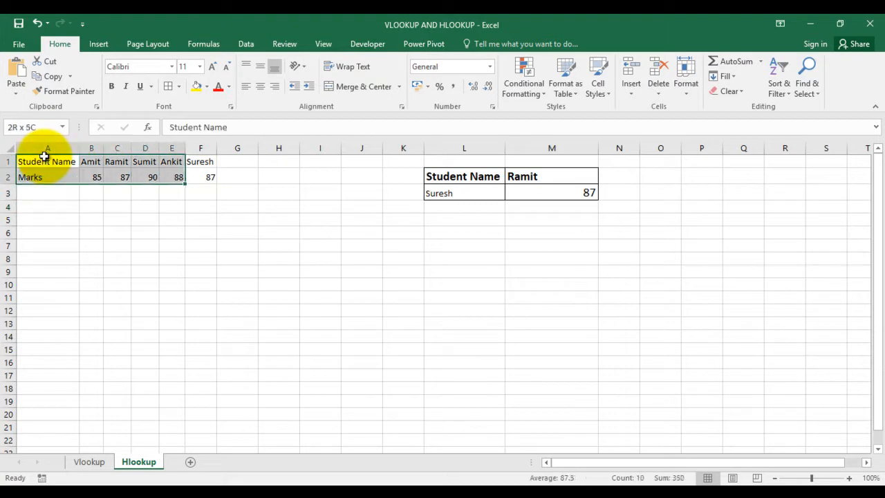
key(ctrl+x)
key(Down)
key(Down)
key(Down)
key(Down)
key(Down)
key(Right)
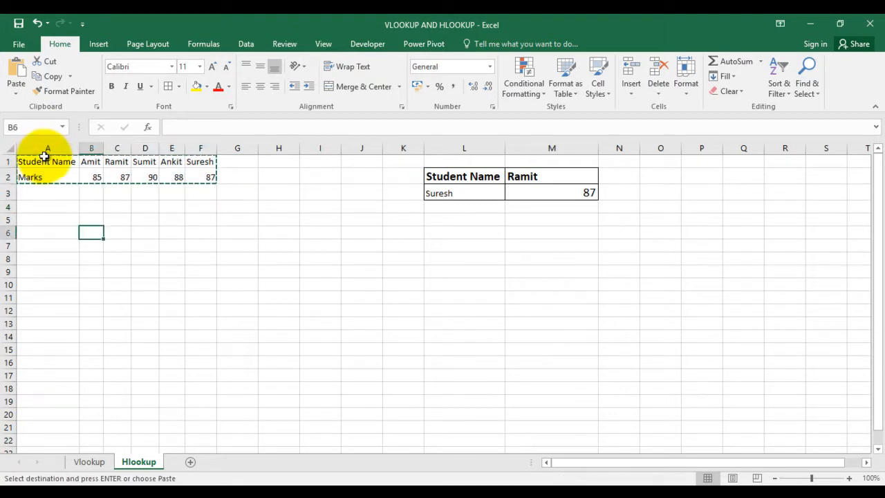
key(ctrl+v)
key(ctrl+c)
key(Right)
key(Escape)
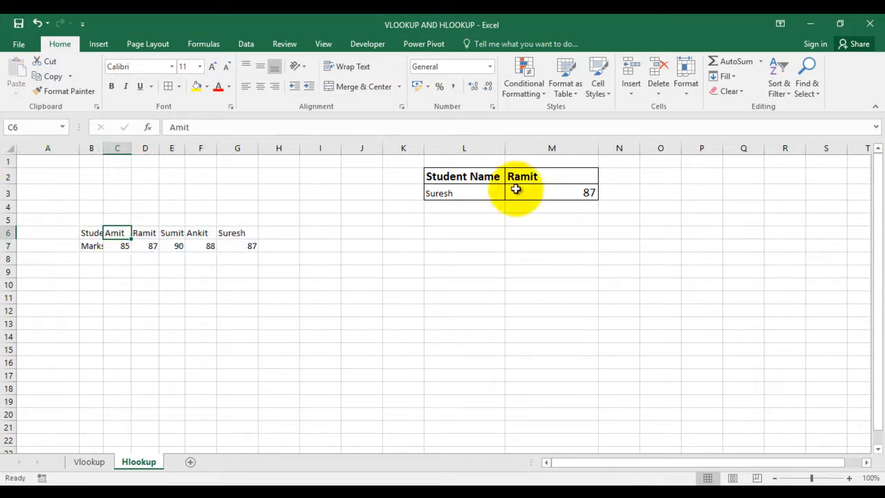
Examine the HLOOKUP formula in M3 and compare its table range and row index with the moved table B6:G7
click(566, 198)
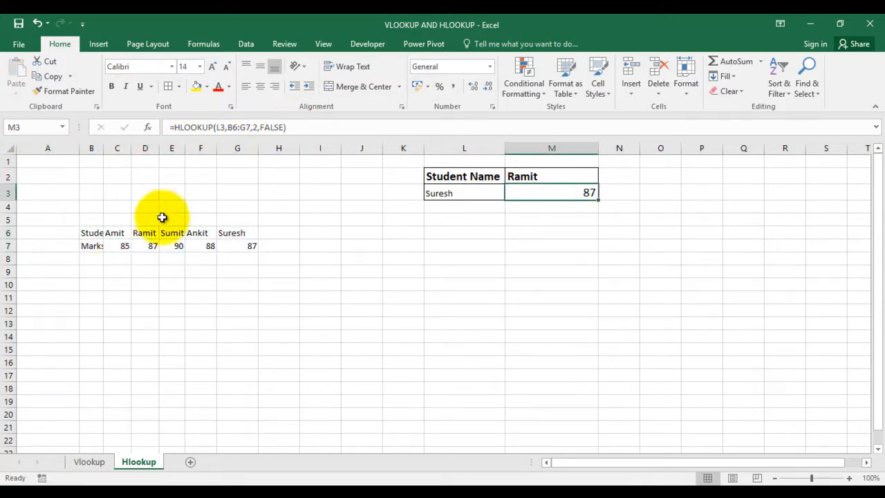
drag(82, 236, 240, 246)
click(565, 192)
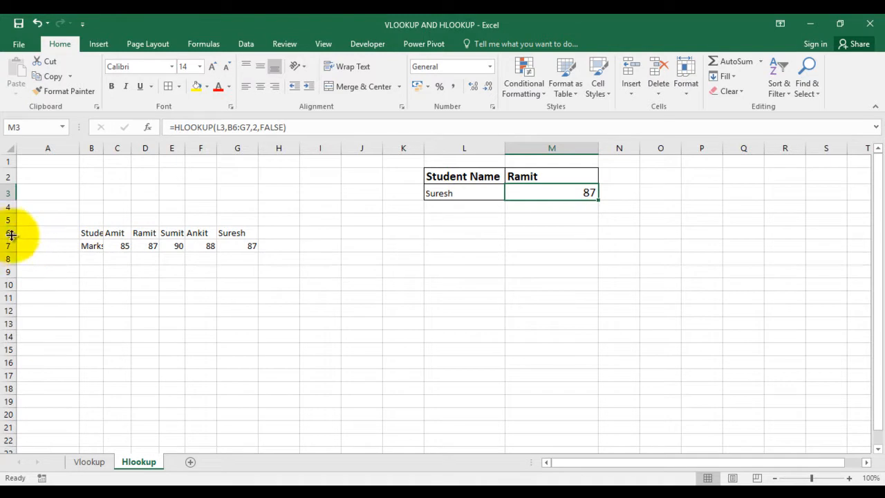
click(93, 236)
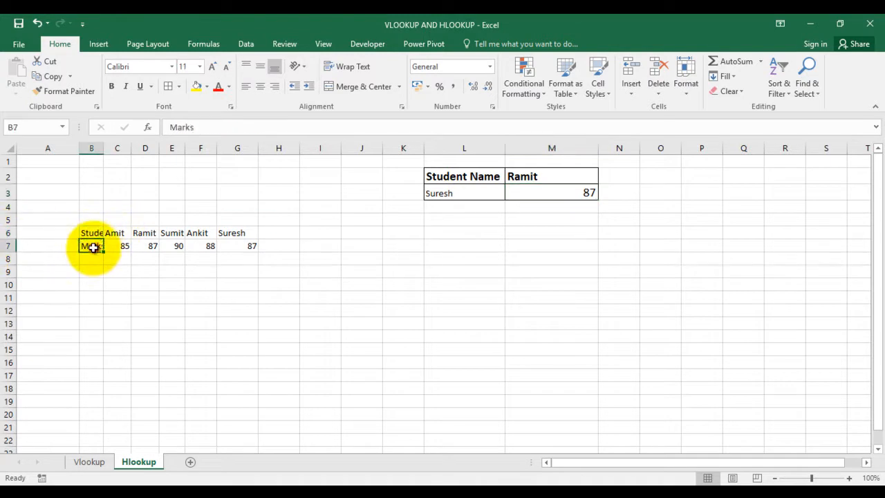
click(577, 194)
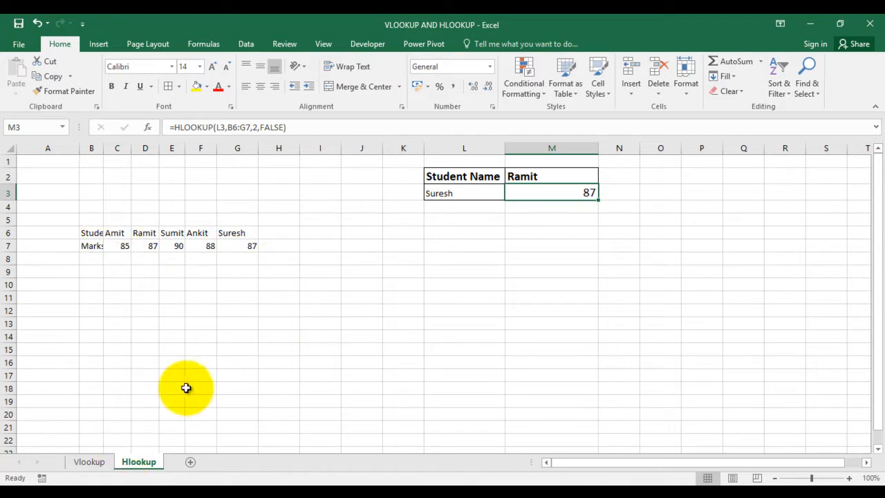
key(F2)
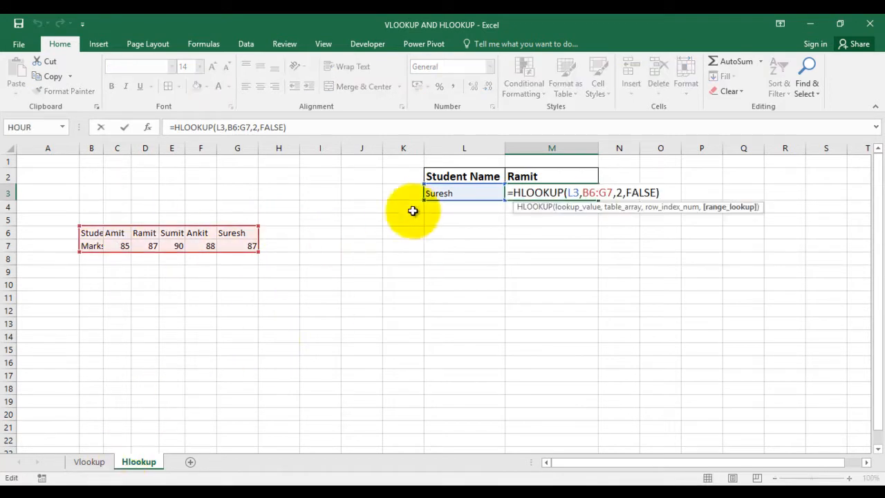
key(ctrl+Return)
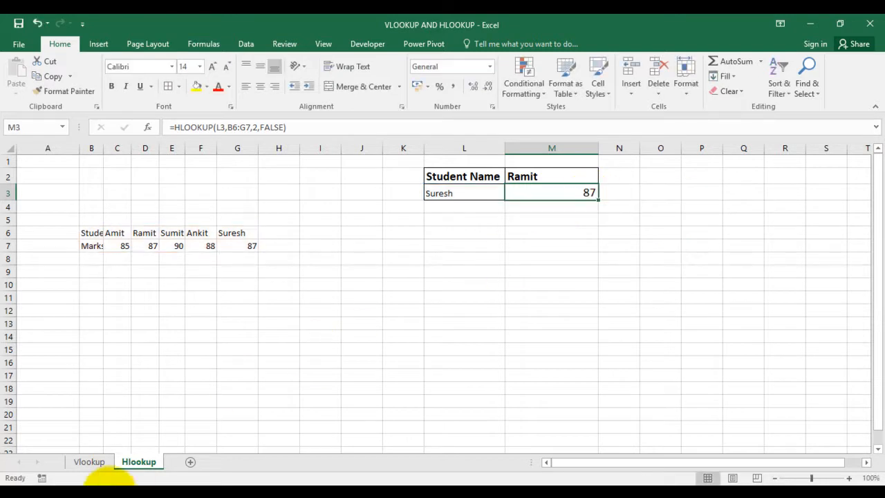
Compare the column index in the Vlookup sheet's O3 formula with the row index in the Hlookup sheet's M3 formula
click(88, 468)
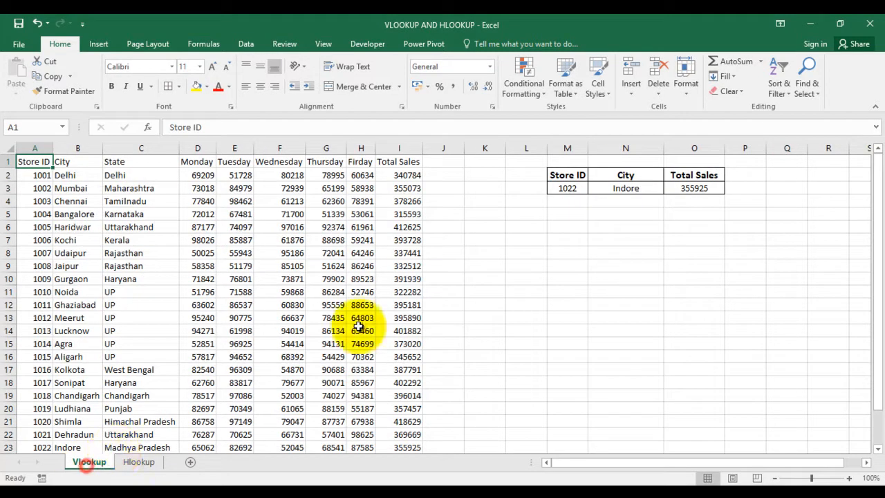
click(674, 185)
key(F2)
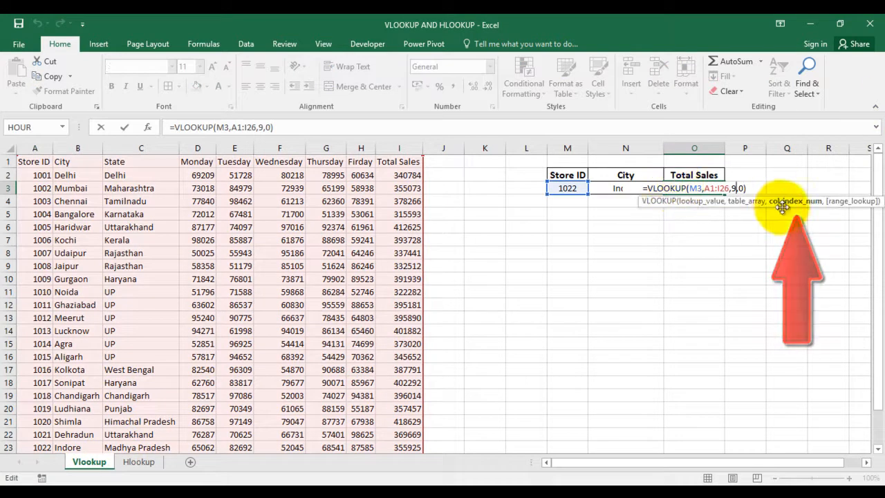
click(496, 372)
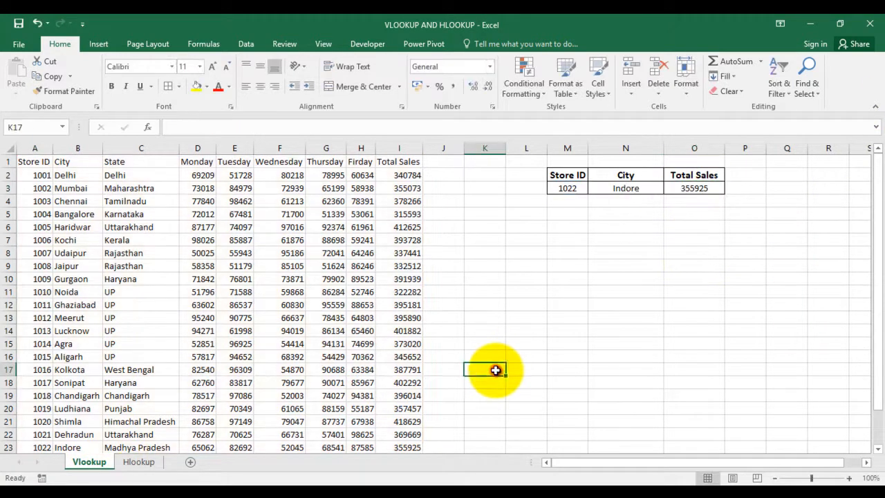
click(131, 462)
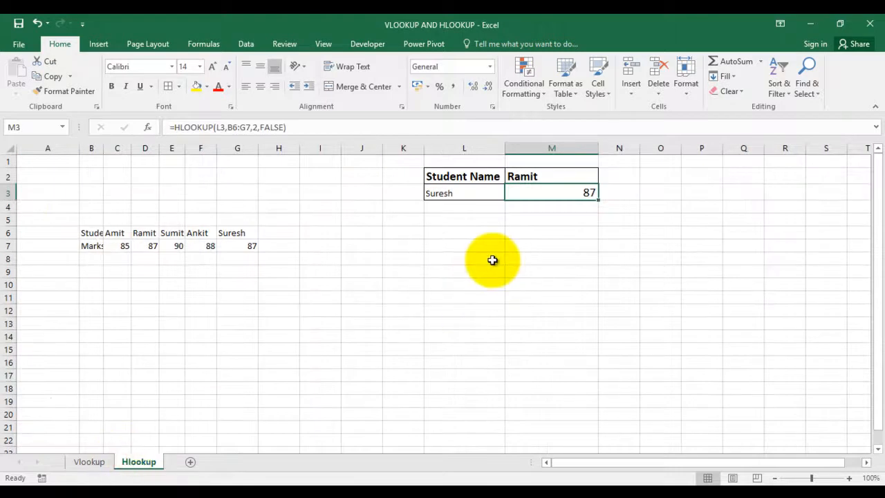
double_click(588, 193)
click(476, 302)
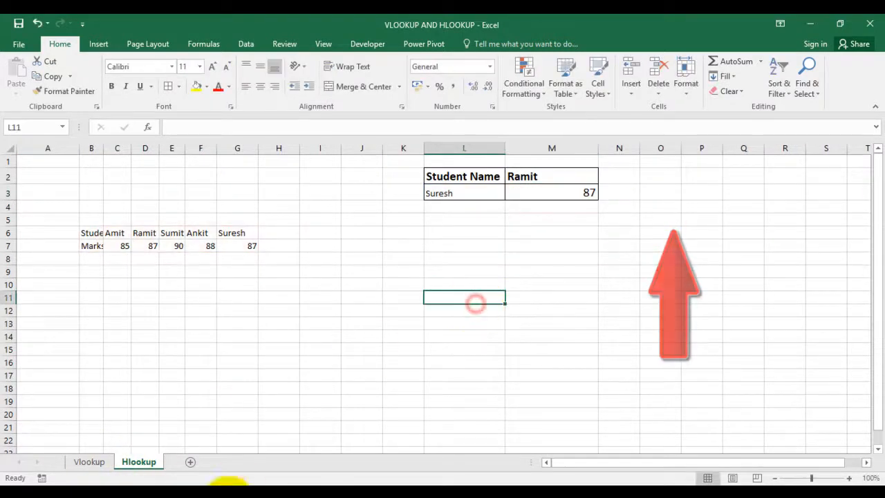